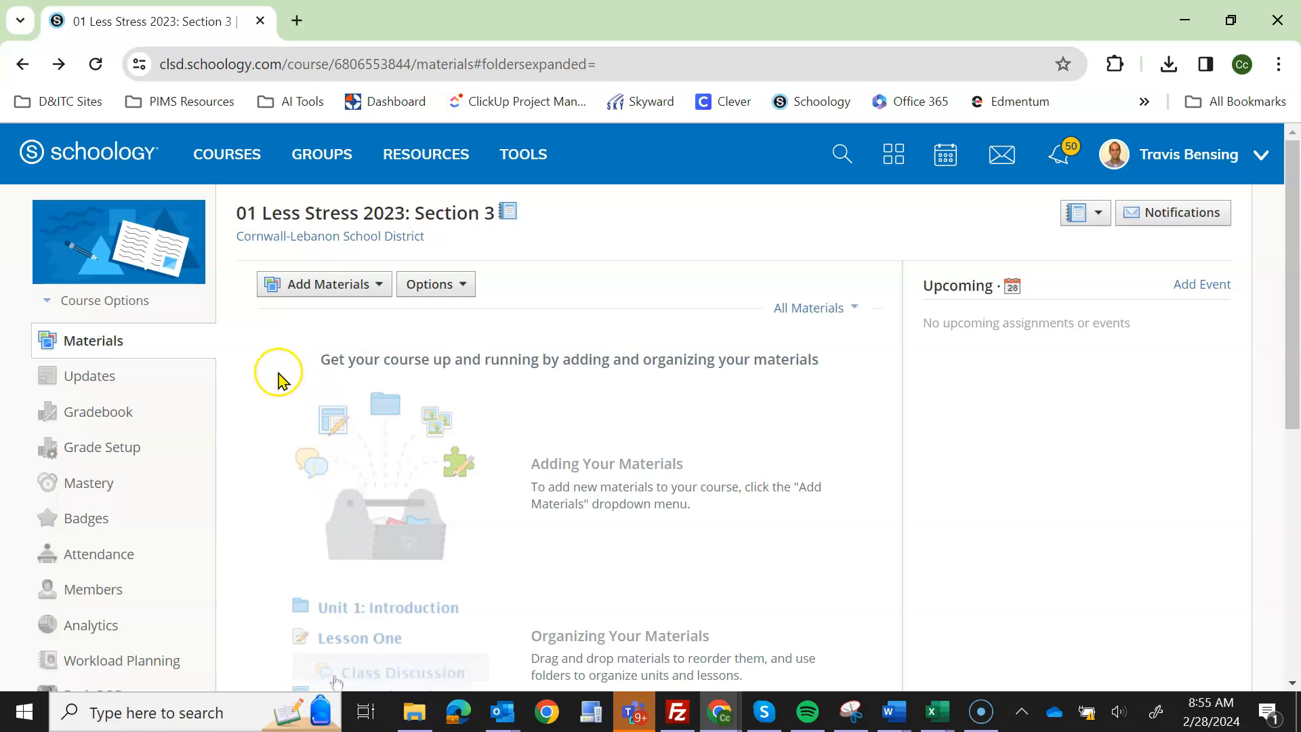
- Open Teams Quick Meet for the course and sign in to Microsoft Teams
scroll(203, 400, "down", 5)
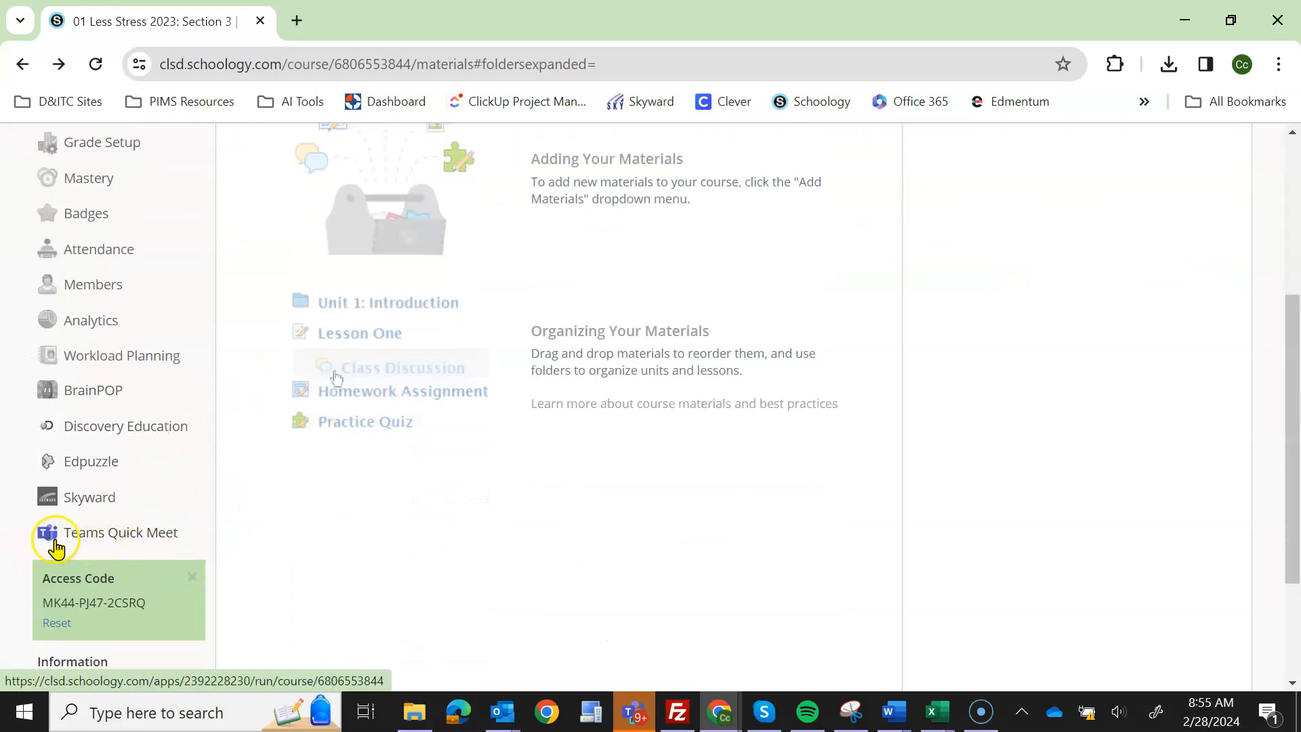
left_click(118, 545)
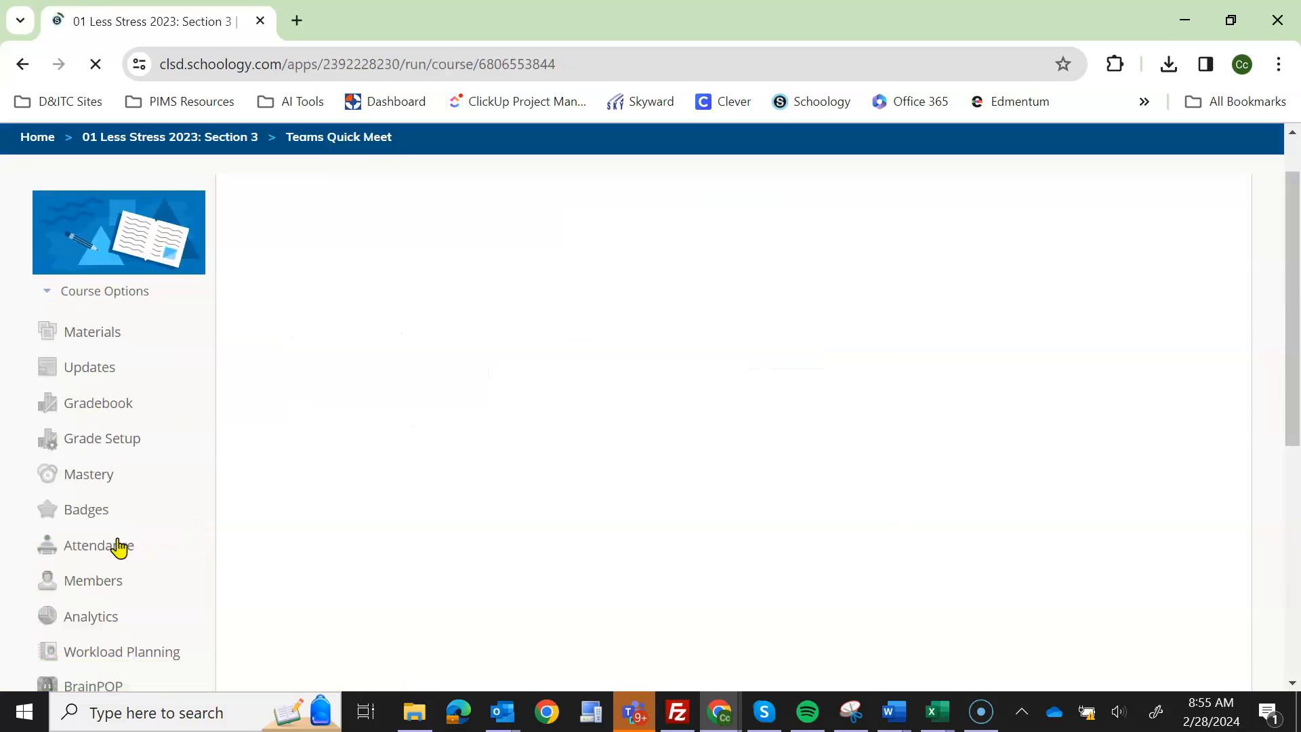
scroll(1293, 381, "up", 1)
scroll(1288, 388, "down", 3)
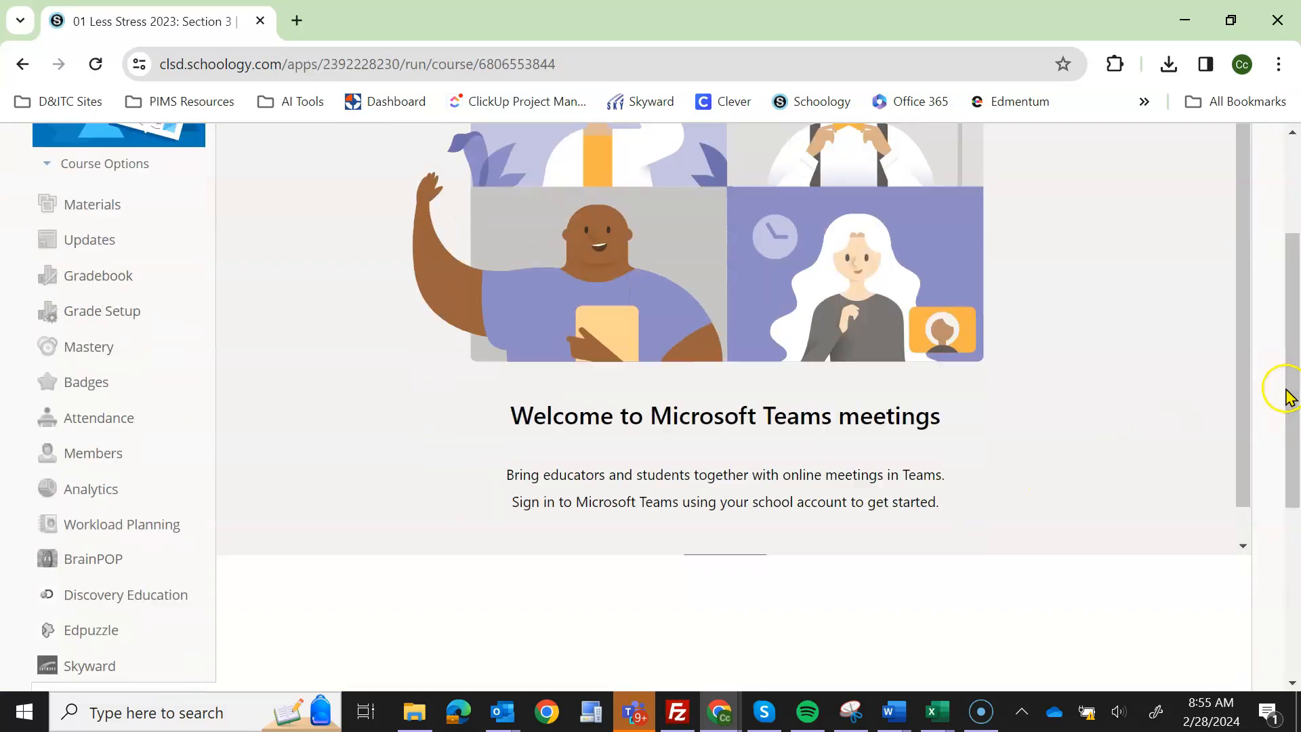
scroll(1146, 424, "down", 1)
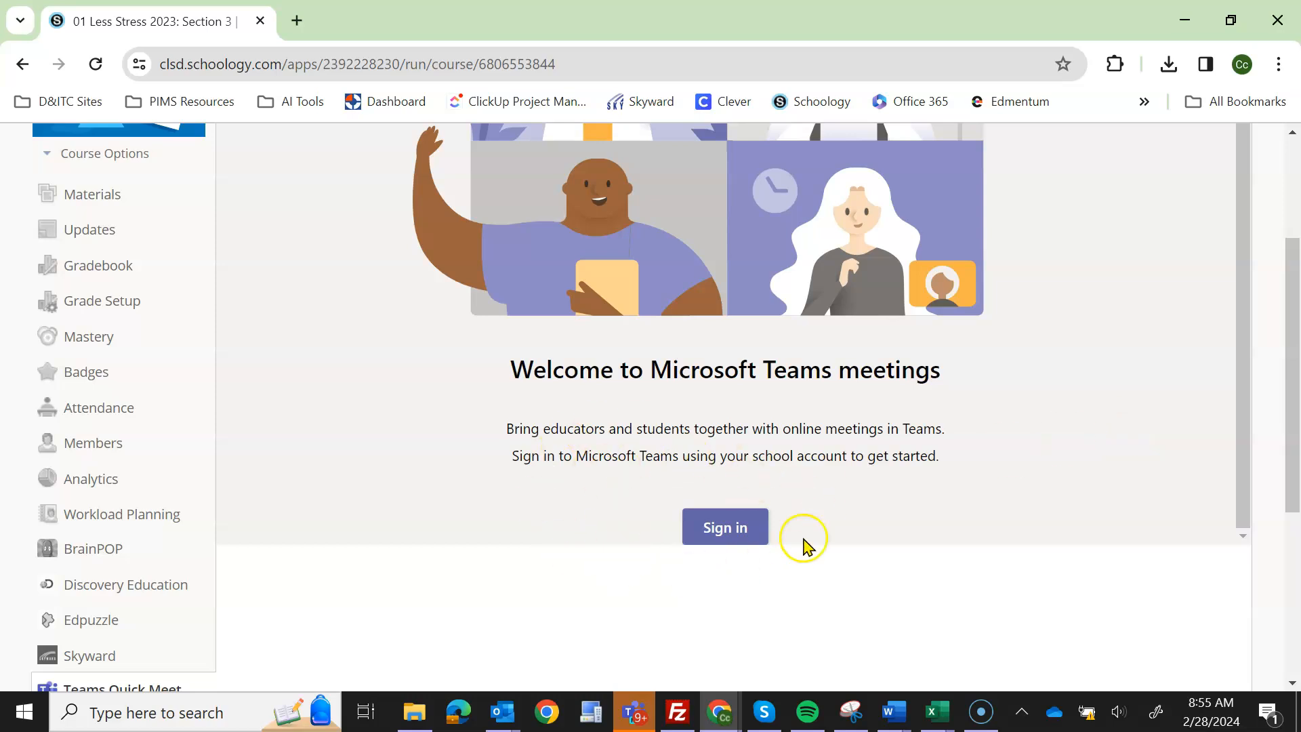
left_click(725, 539)
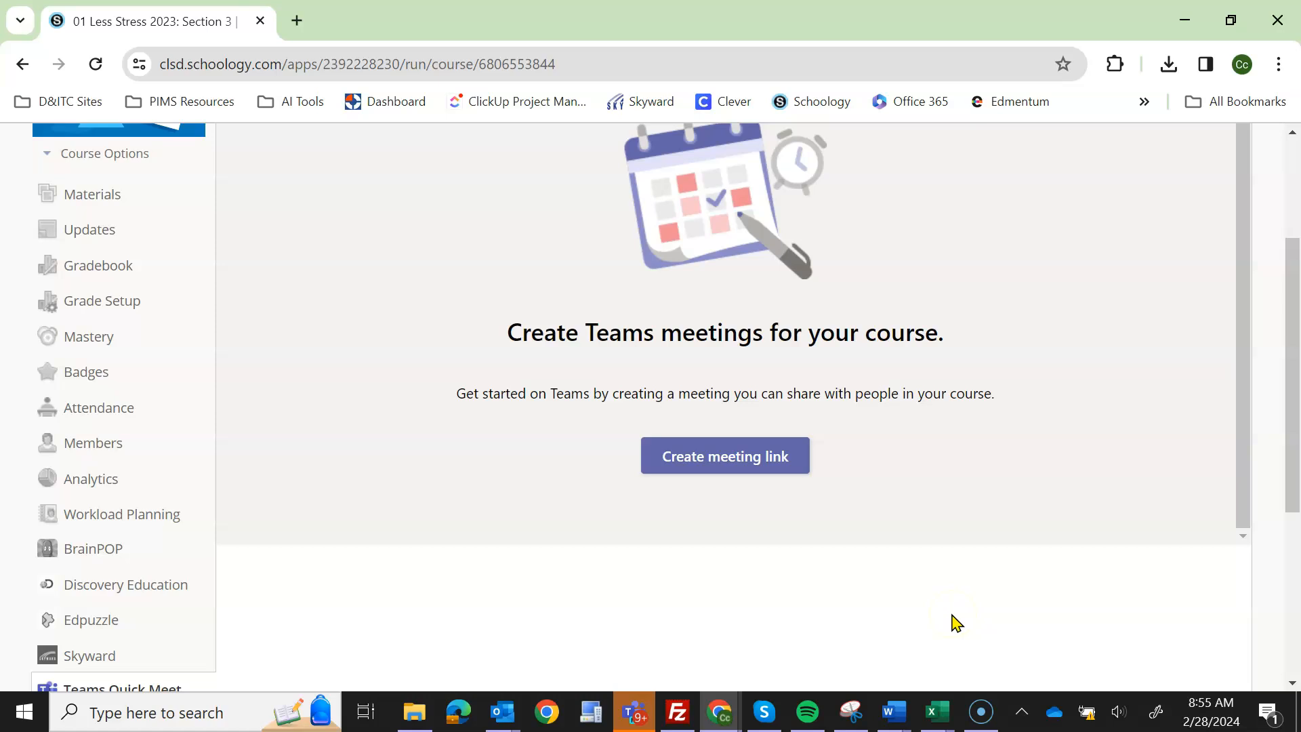
- Create a Teams meeting link titled "Office Hours" for the course
scroll(955, 624, "up", 1)
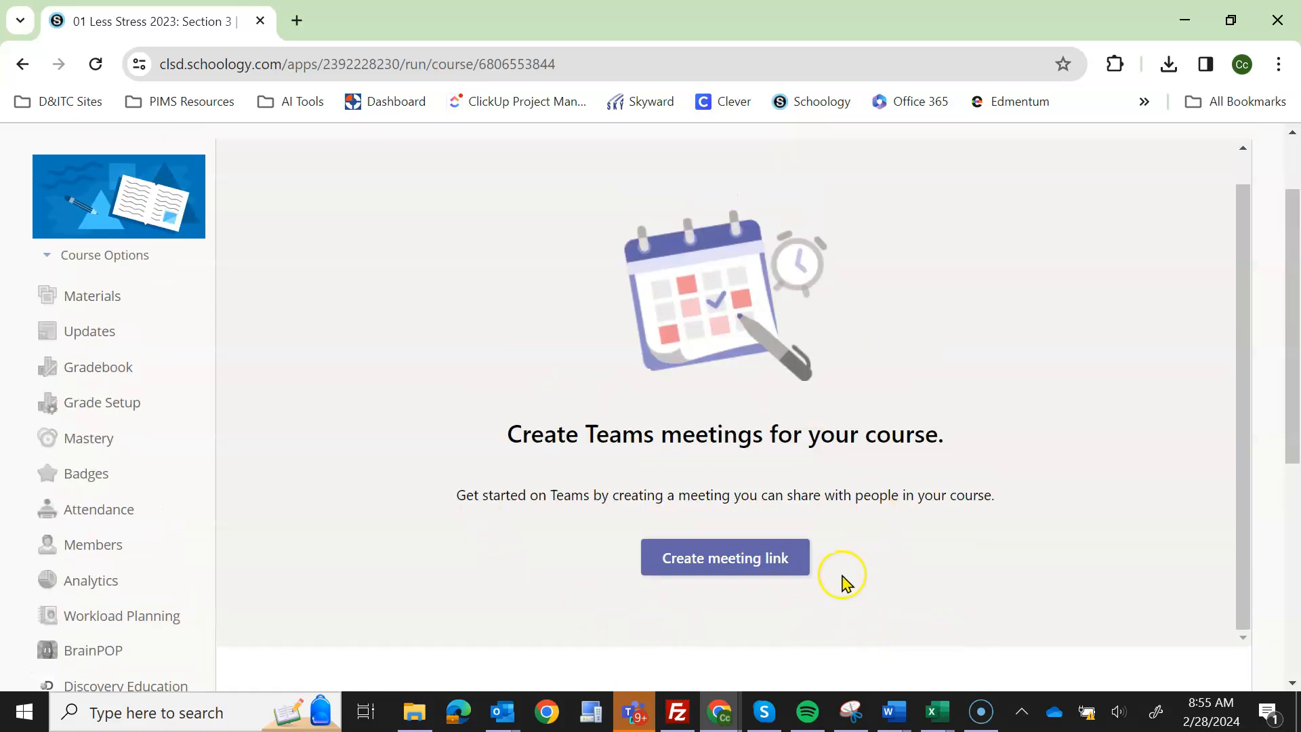
left_click(723, 575)
left_click(447, 251)
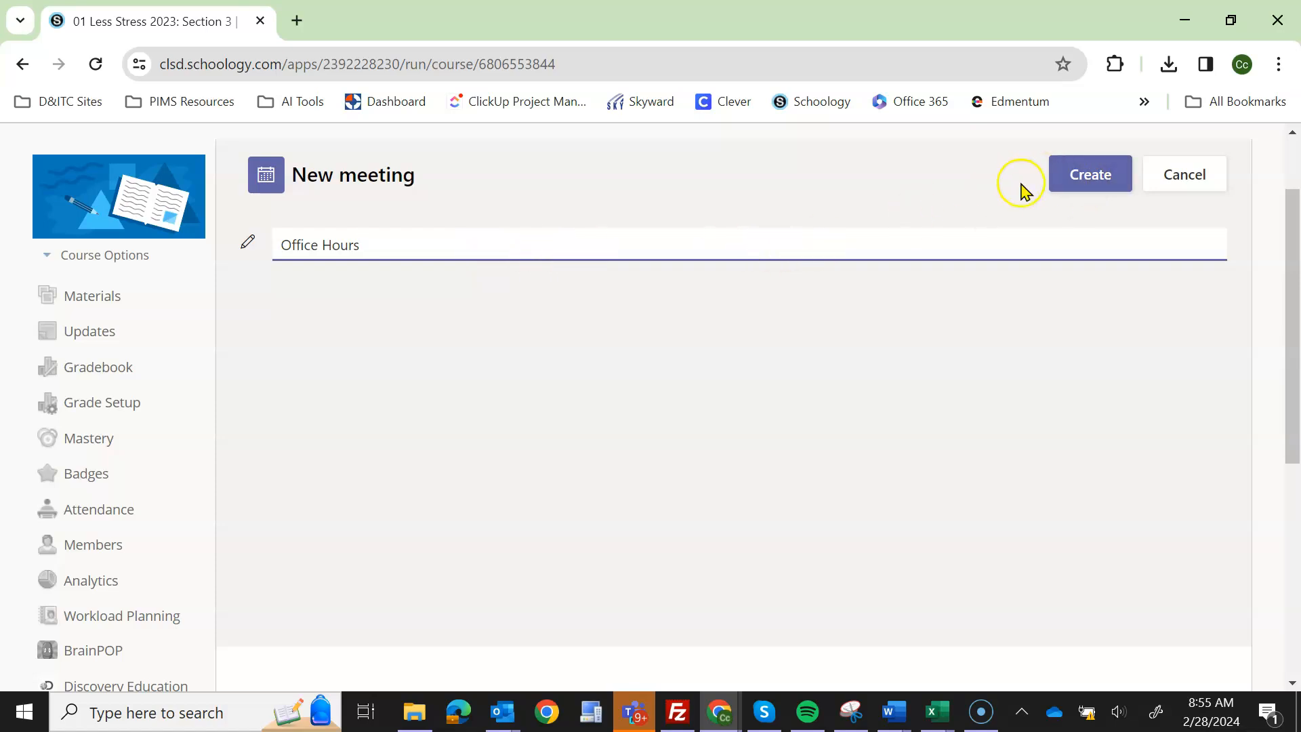
left_click(1085, 188)
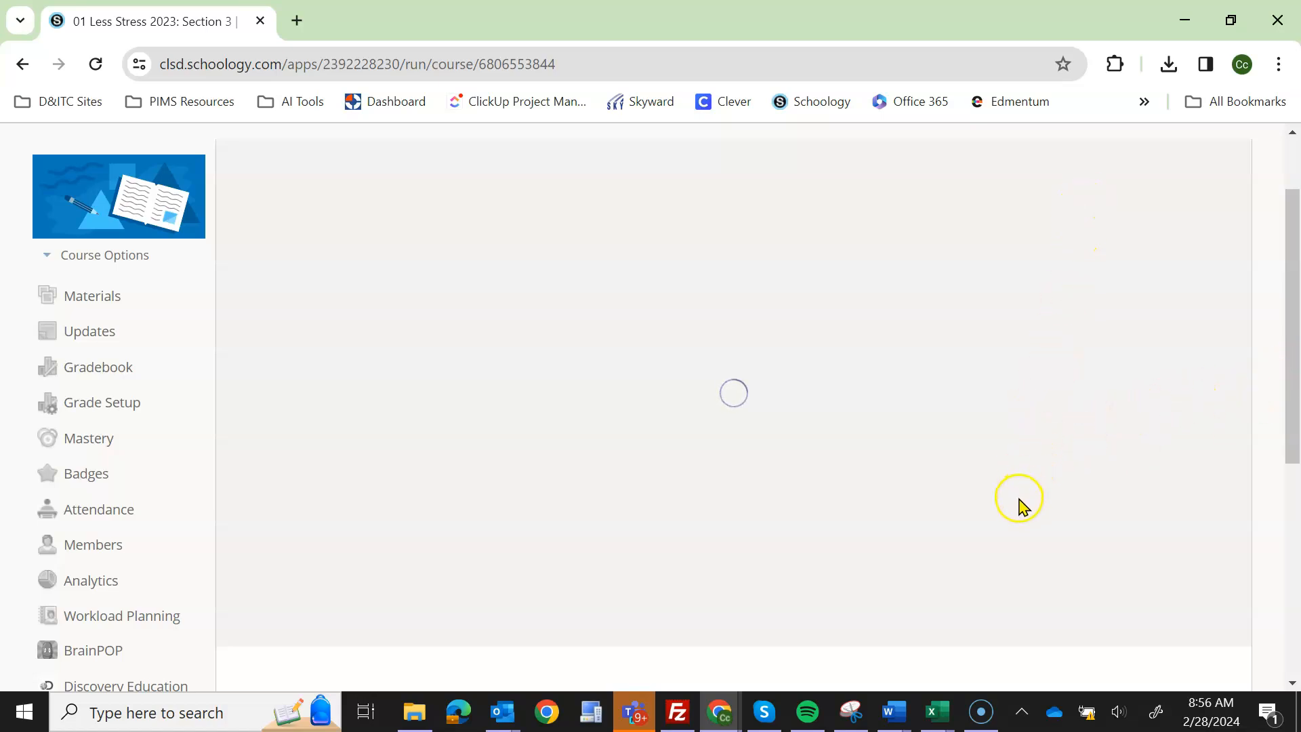
- Copy the created meeting's details and go to the course Materials page in a new browser tab
scroll(997, 510, "down", 2)
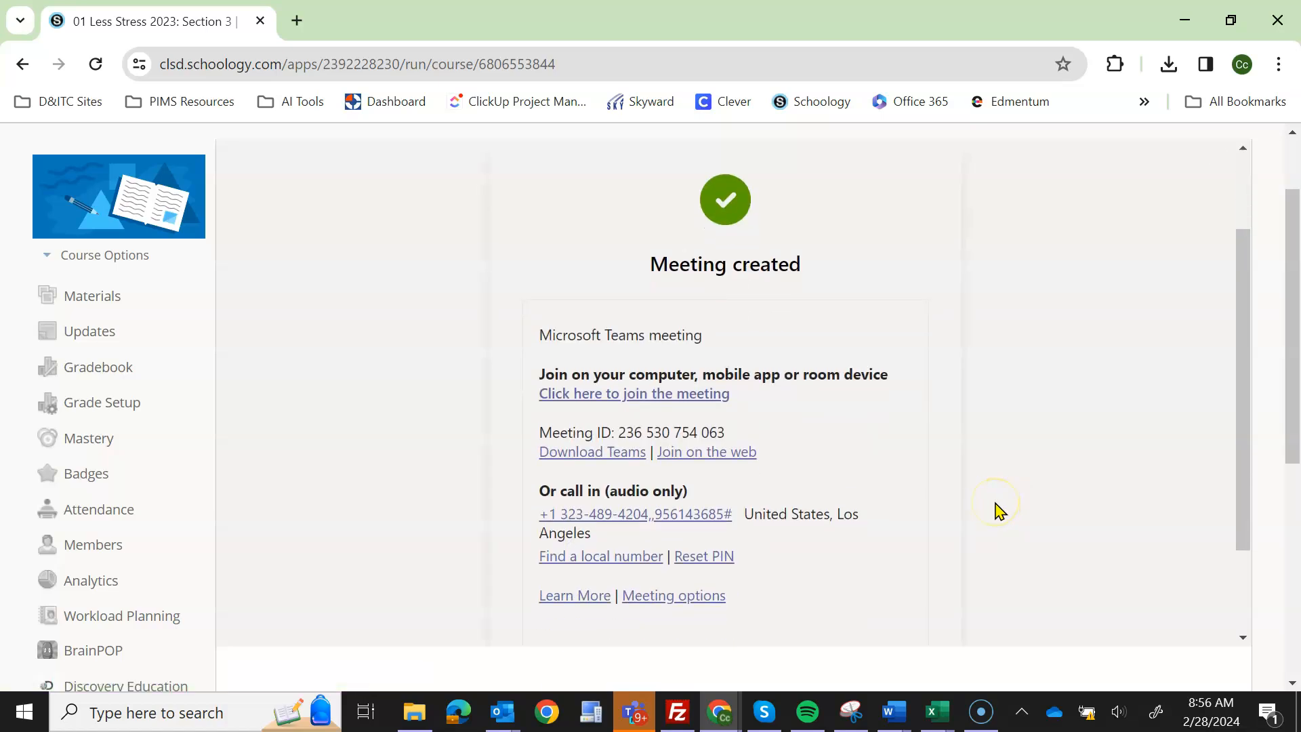
scroll(997, 510, "down", 1)
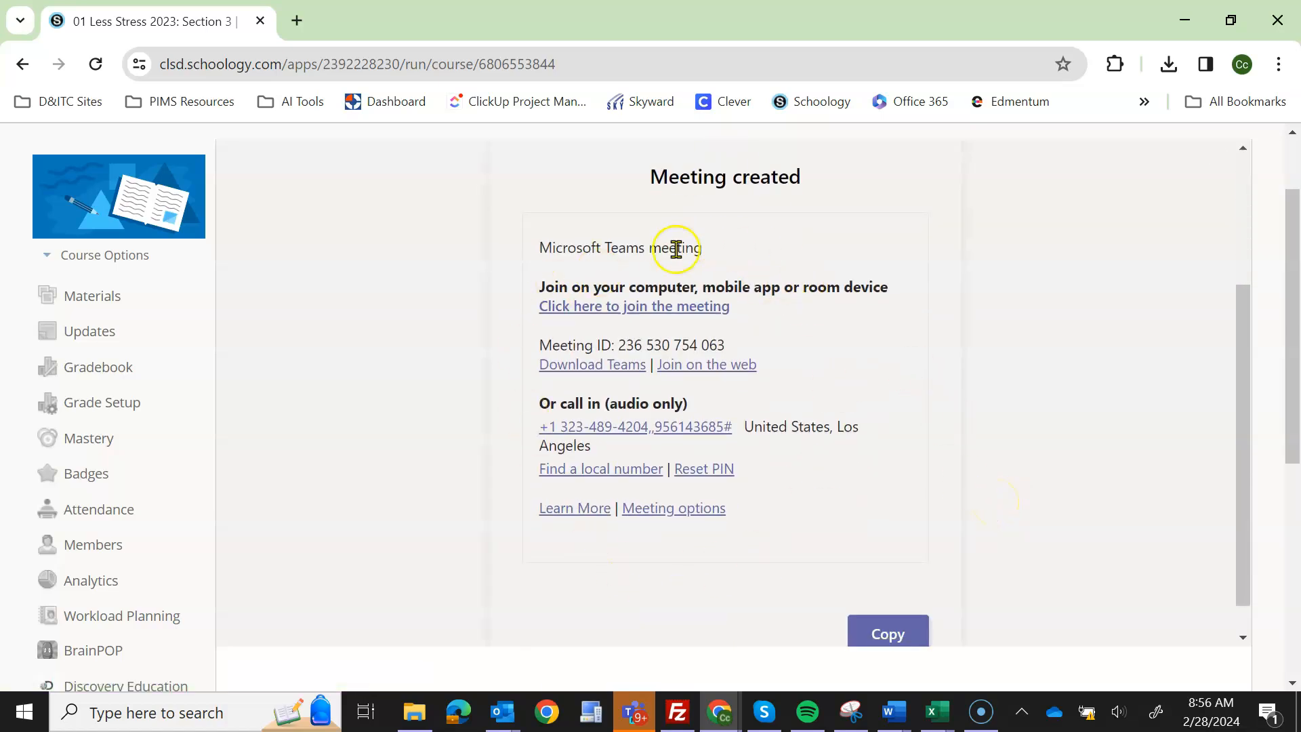
scroll(988, 557, "down", 1)
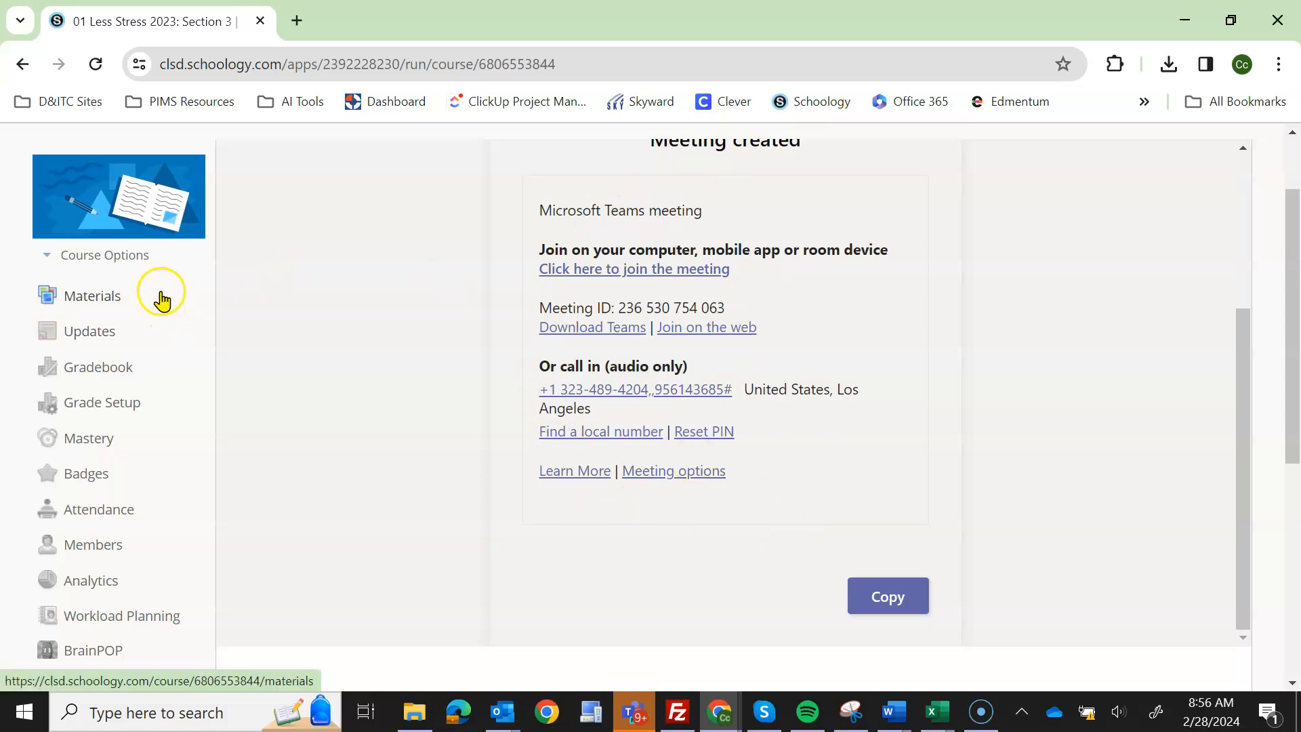
right_click(106, 306)
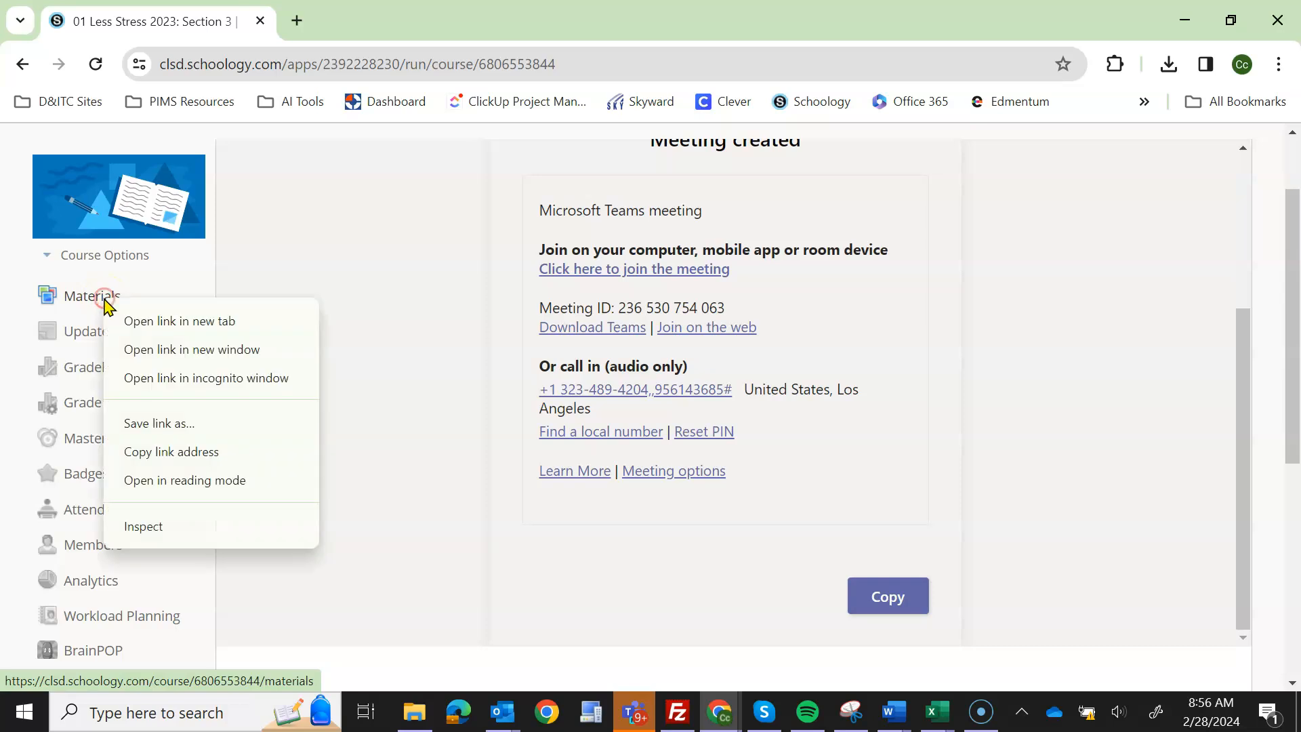
left_click(163, 321)
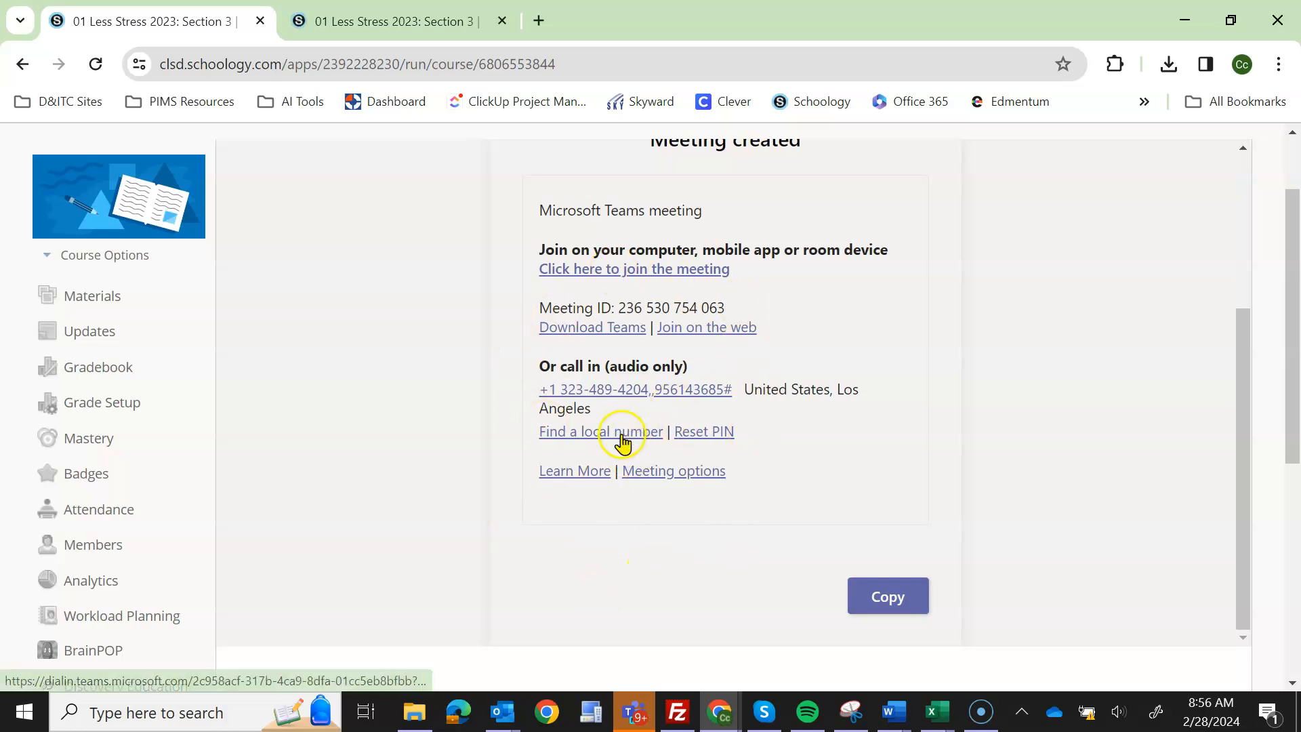
left_click(430, 27)
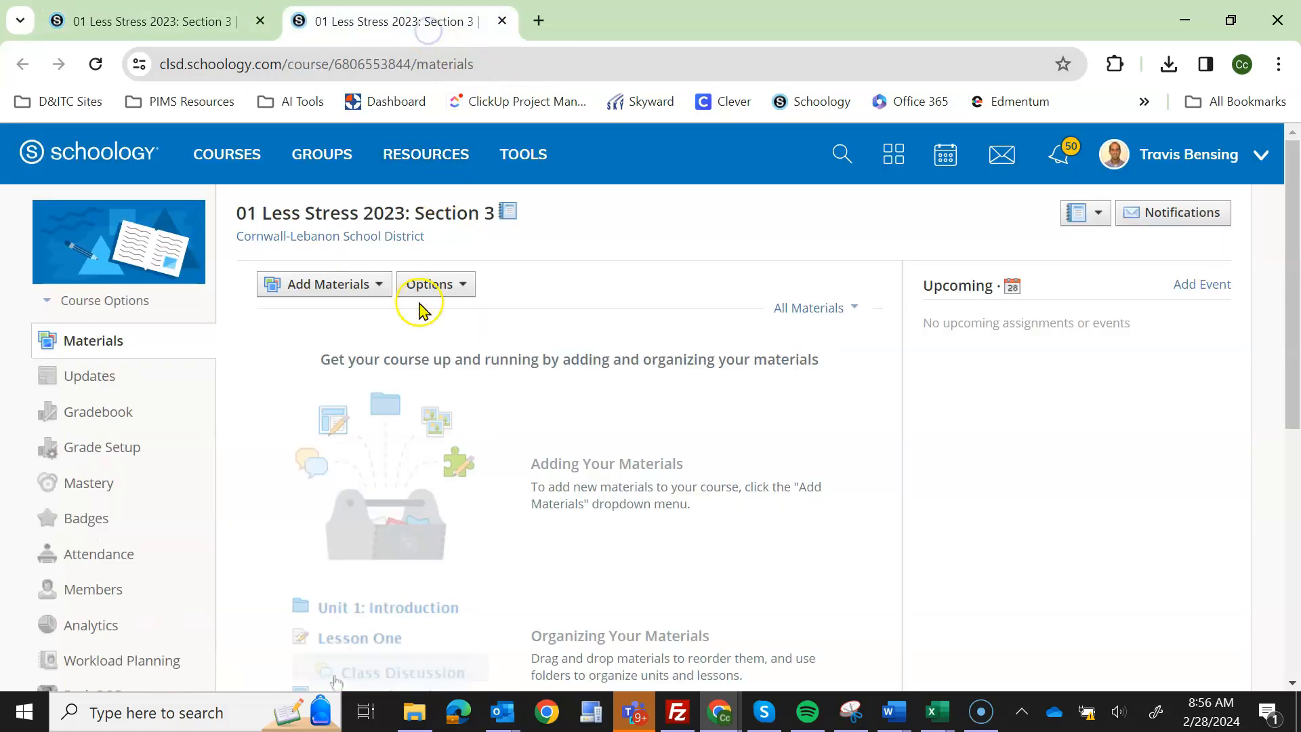
- Add a page titled "Fids Day" to the course materials and paste the copied Teams meeting details into its body
left_click(367, 290)
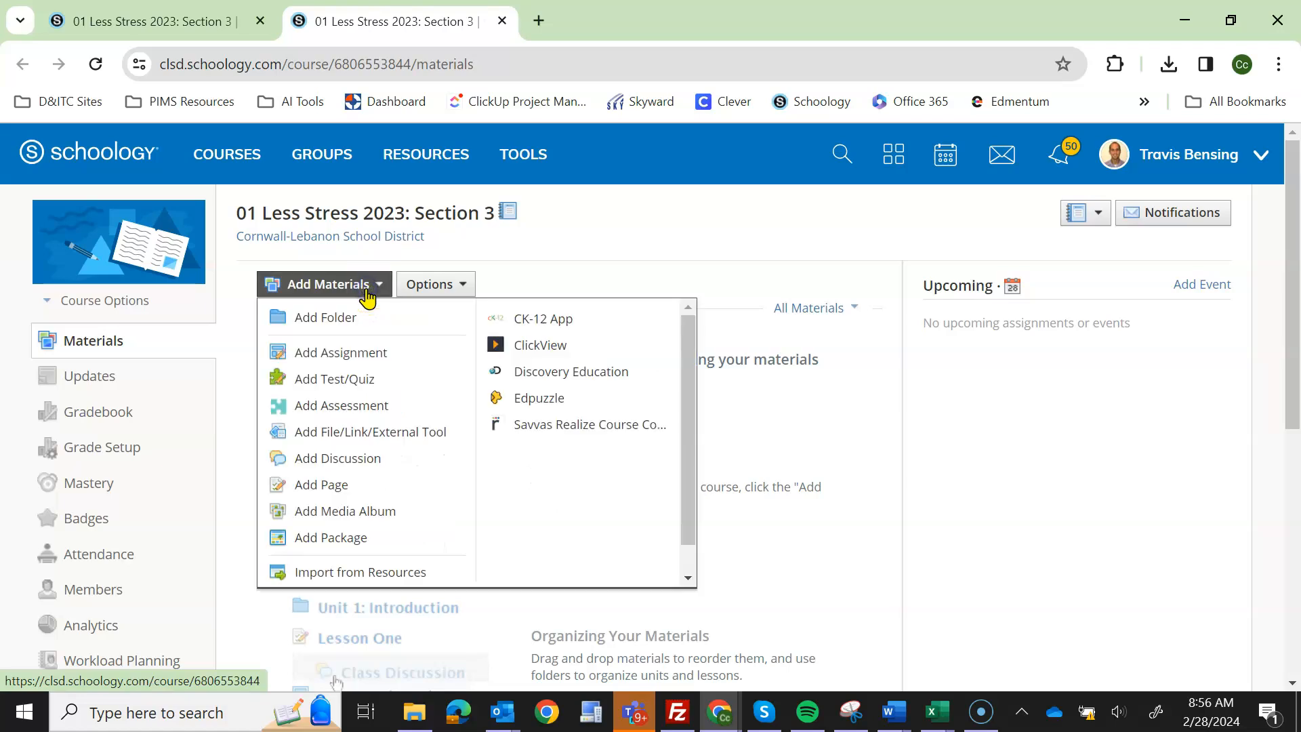
left_click(338, 501)
left_click(364, 185)
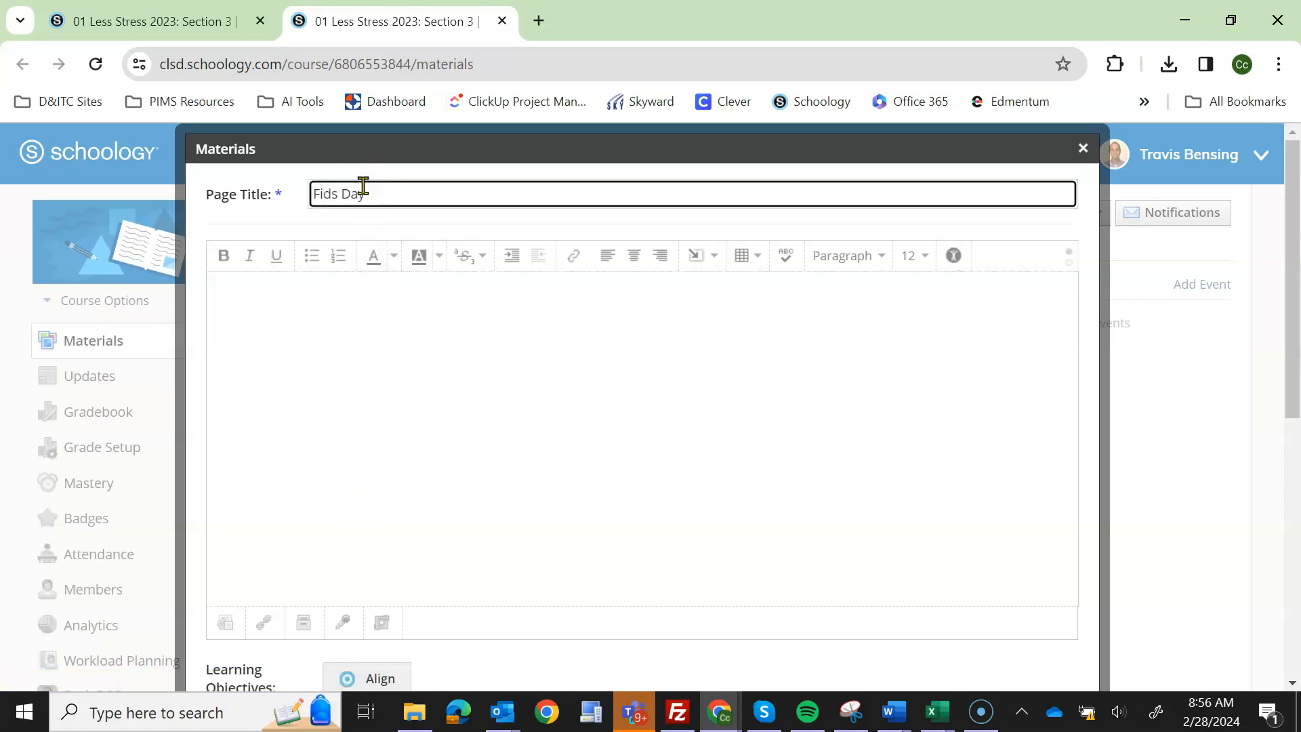
left_click(366, 357)
key("ctrl+v")
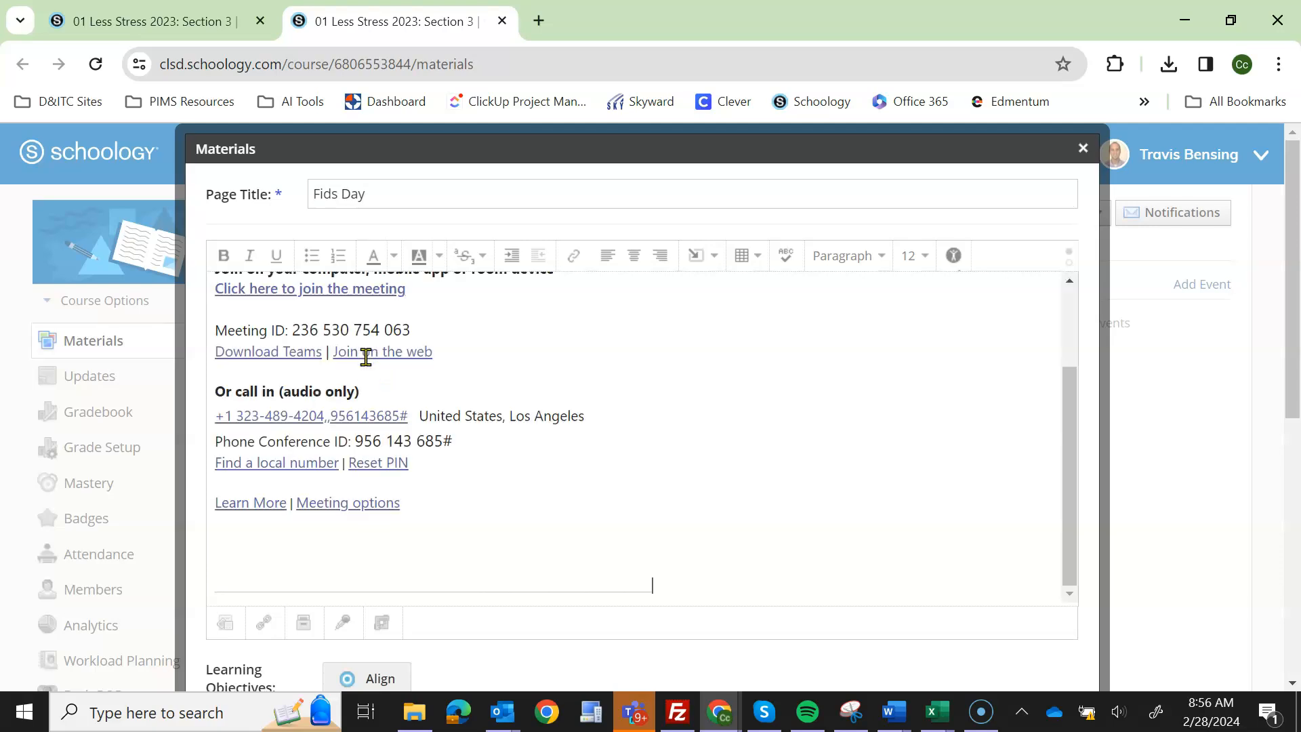
- Set the new page to unpublished and create it
scroll(552, 442, "up", 3)
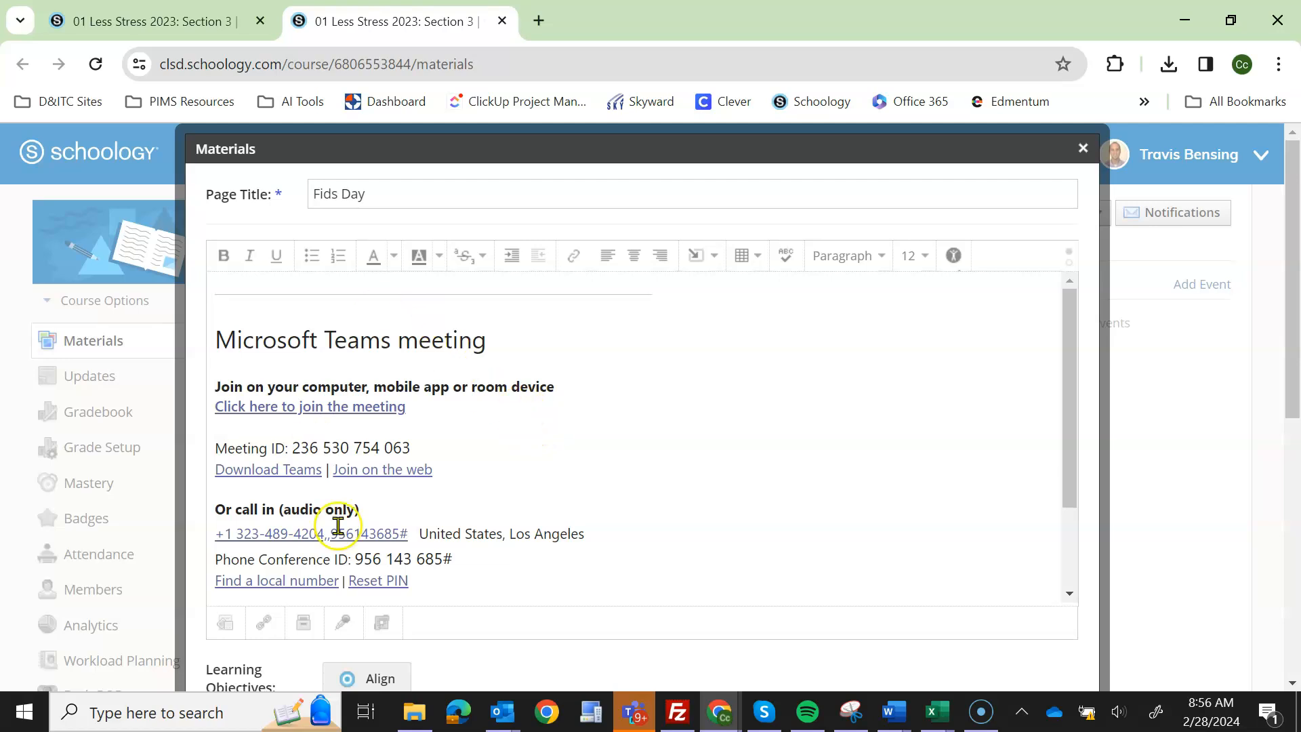
scroll(486, 503, "down", 3)
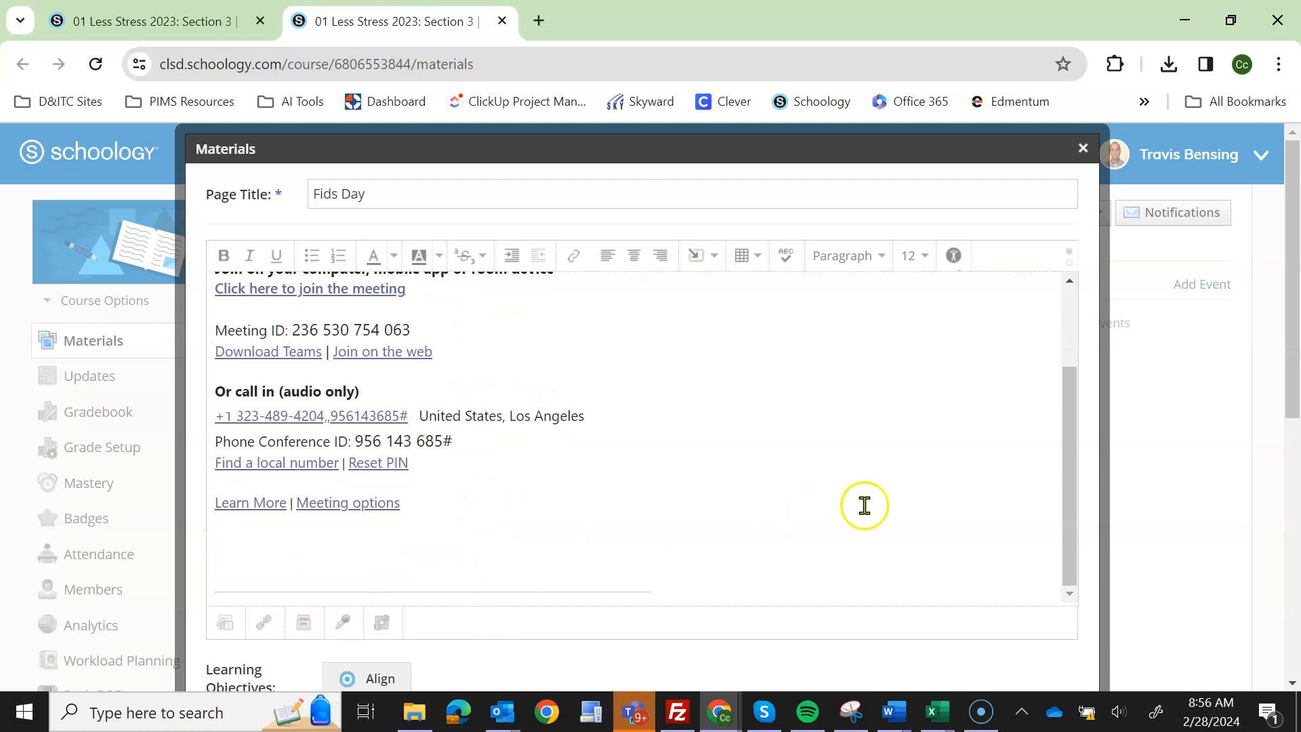
scroll(1139, 478, "down", 2)
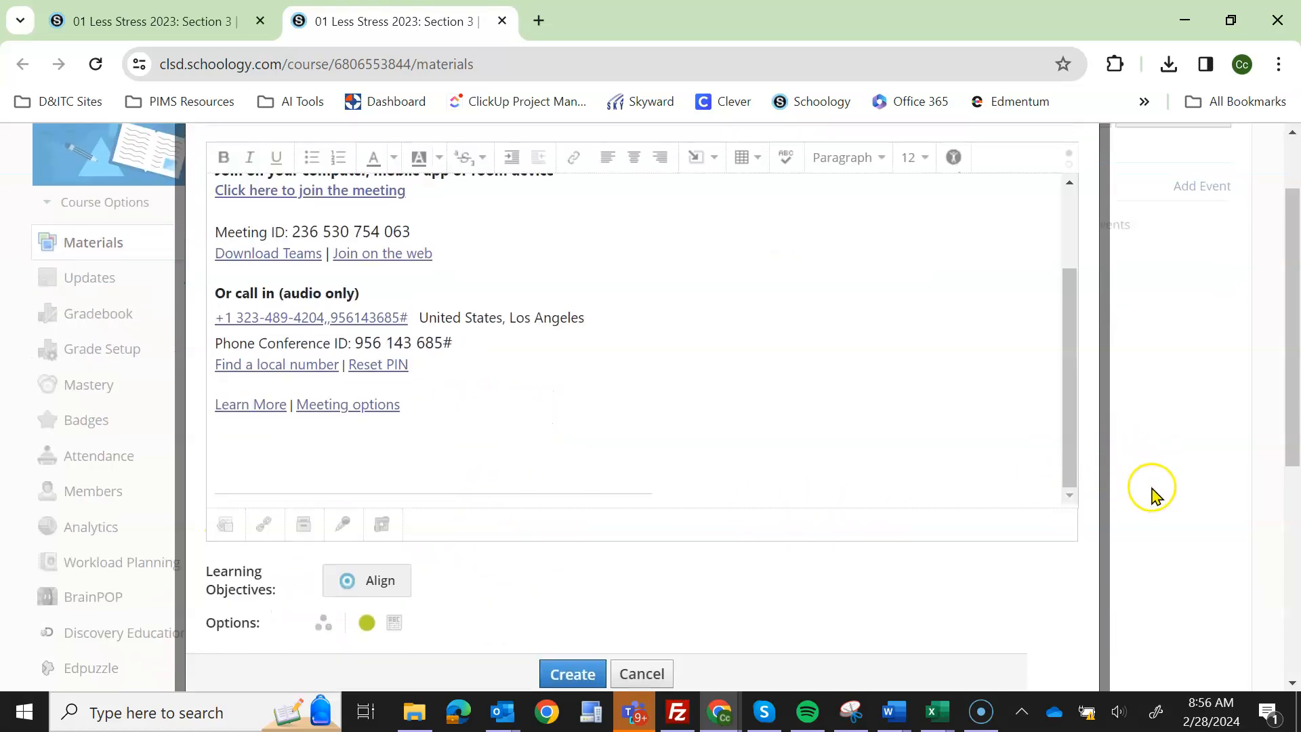
left_click(365, 622)
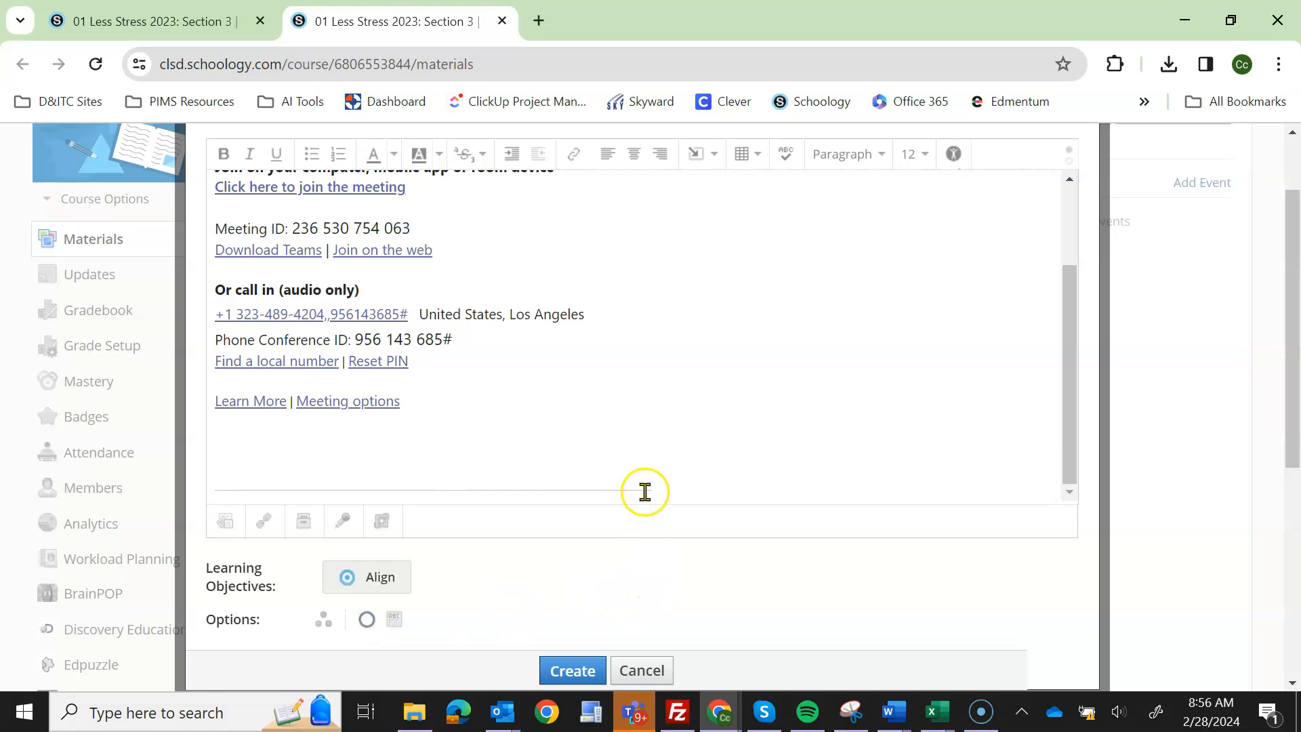
scroll(640, 488, "up", 2)
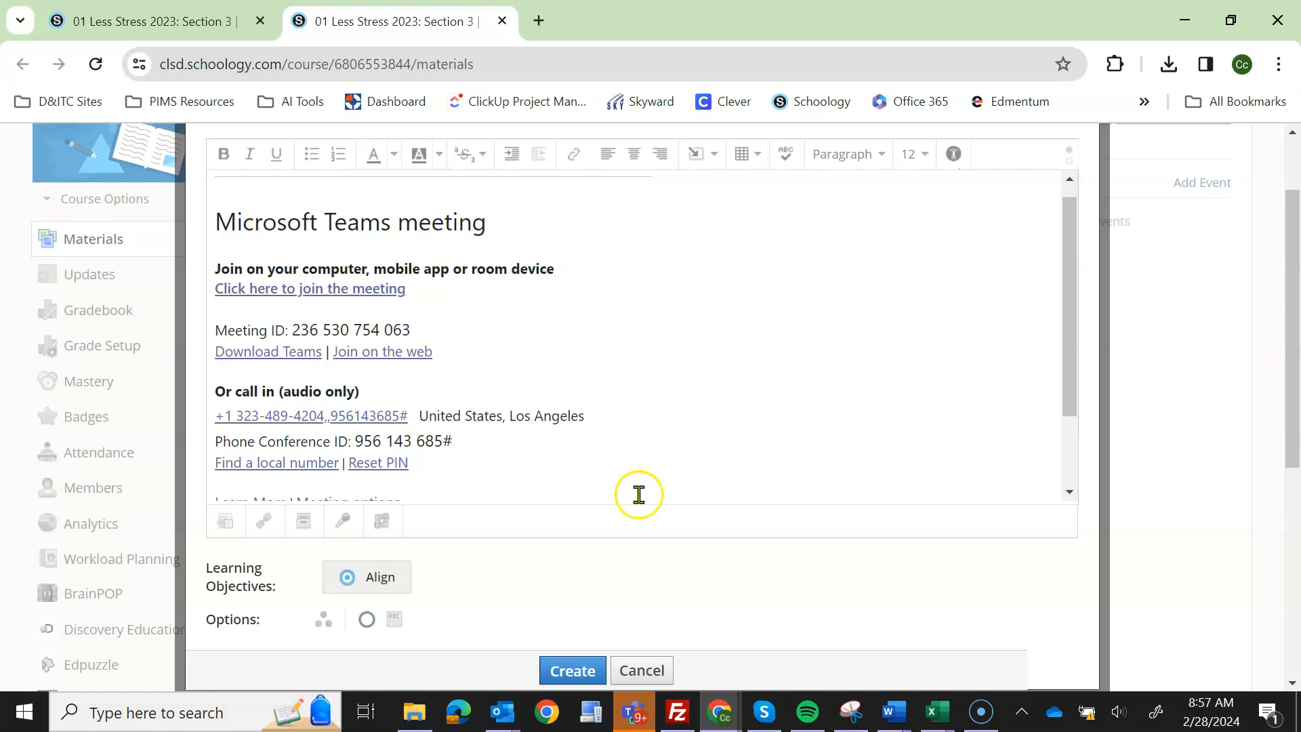
left_click(573, 671)
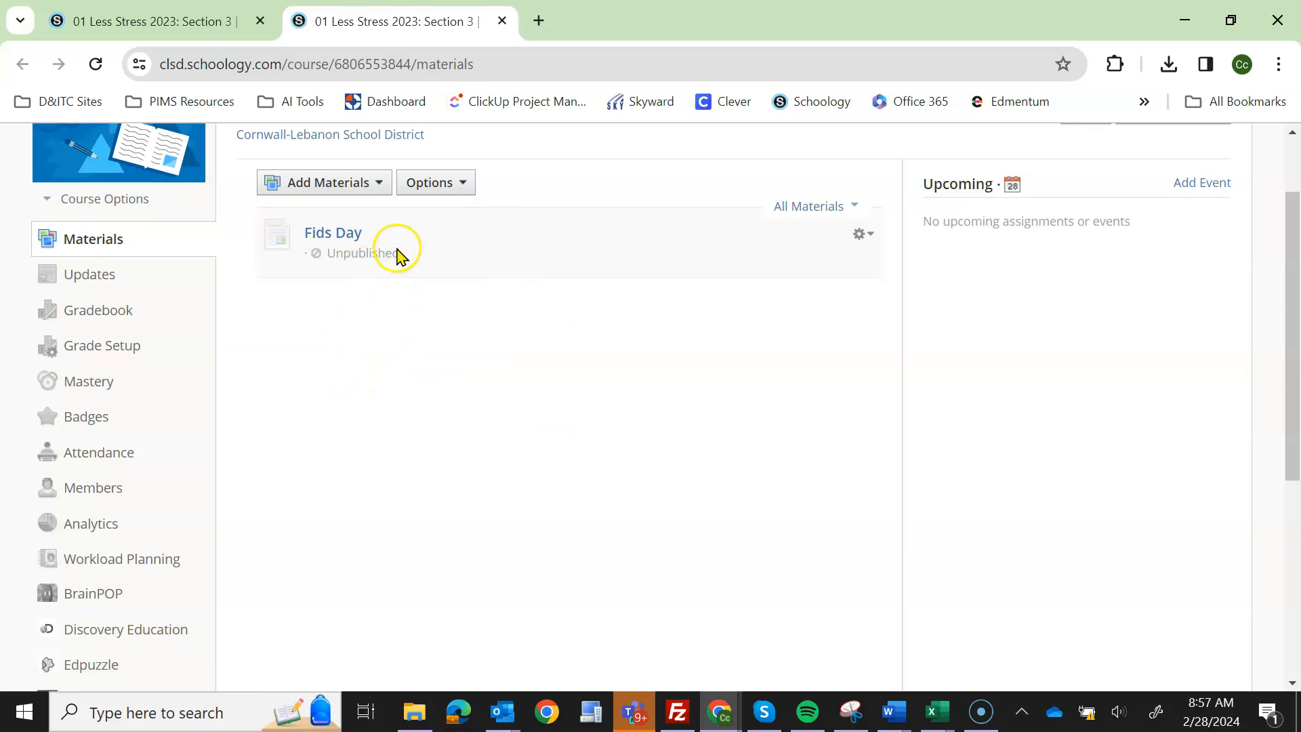
- Open the Fids Day page and follow its meeting options link through to the Teams site
left_click(349, 238)
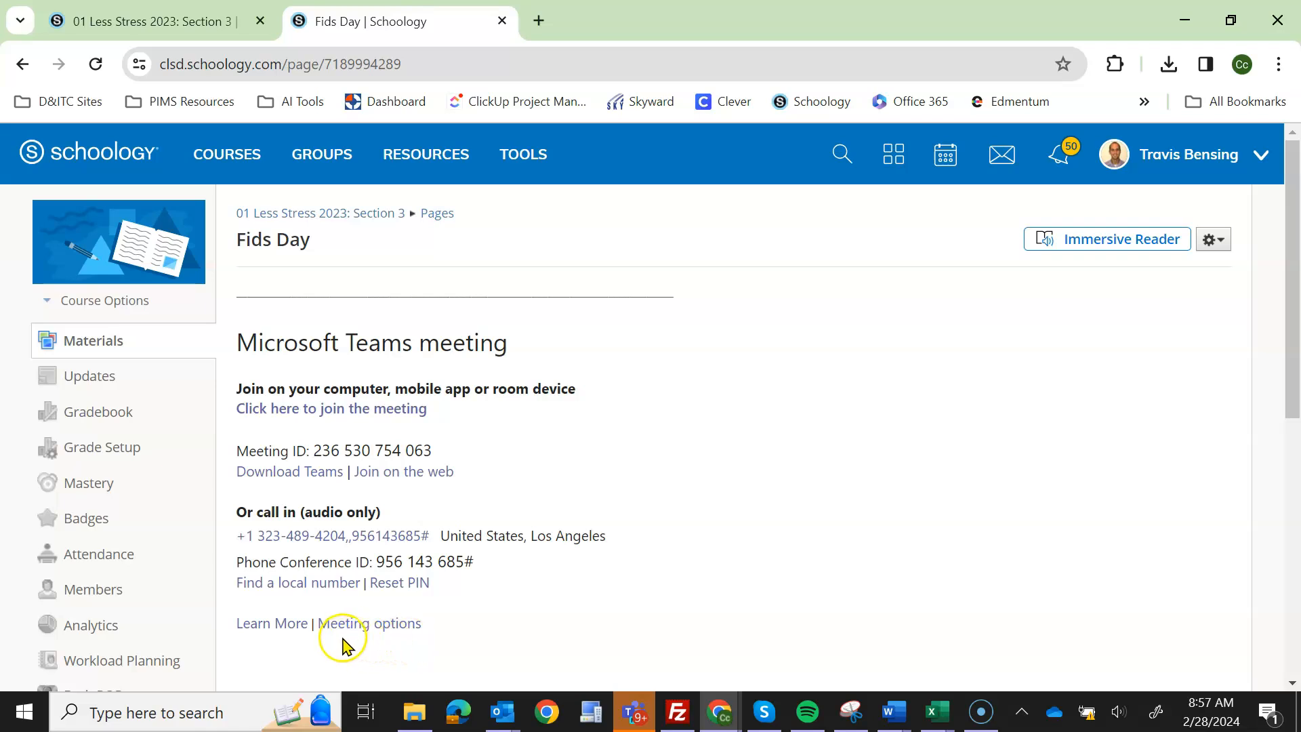
left_click(372, 639)
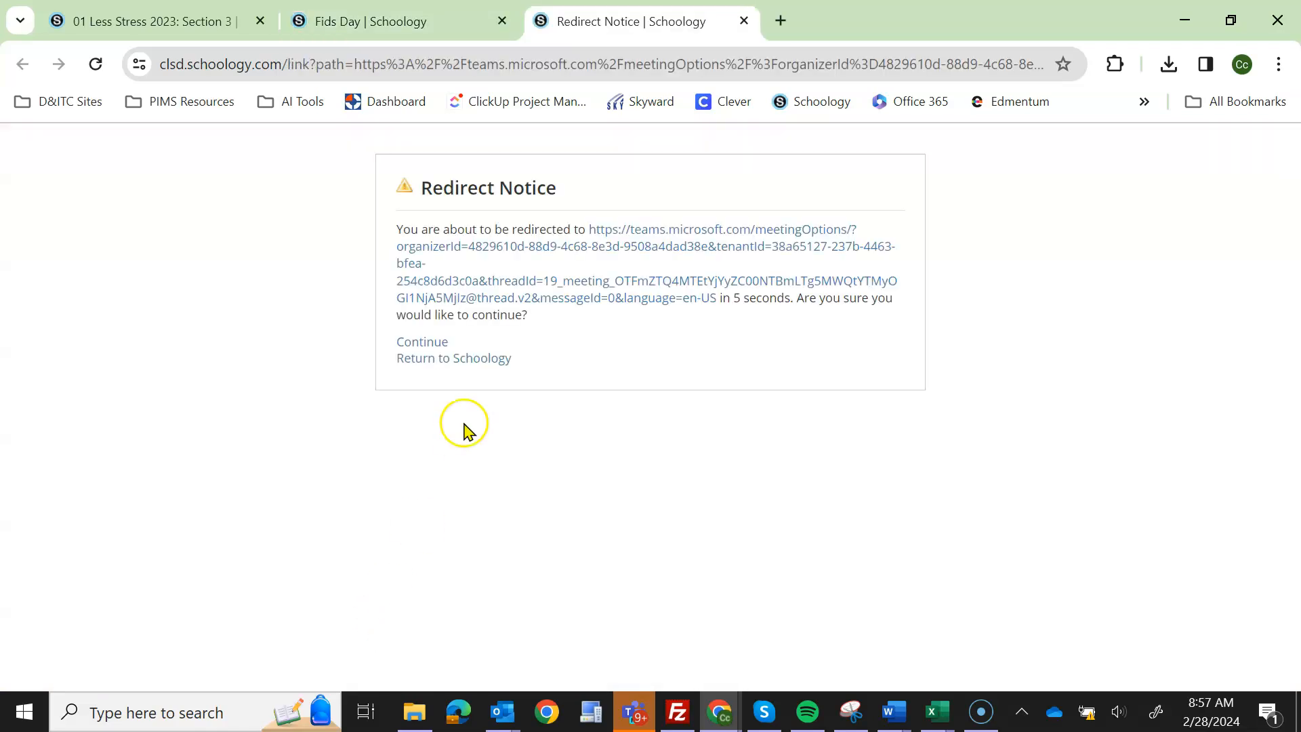
left_click(434, 344)
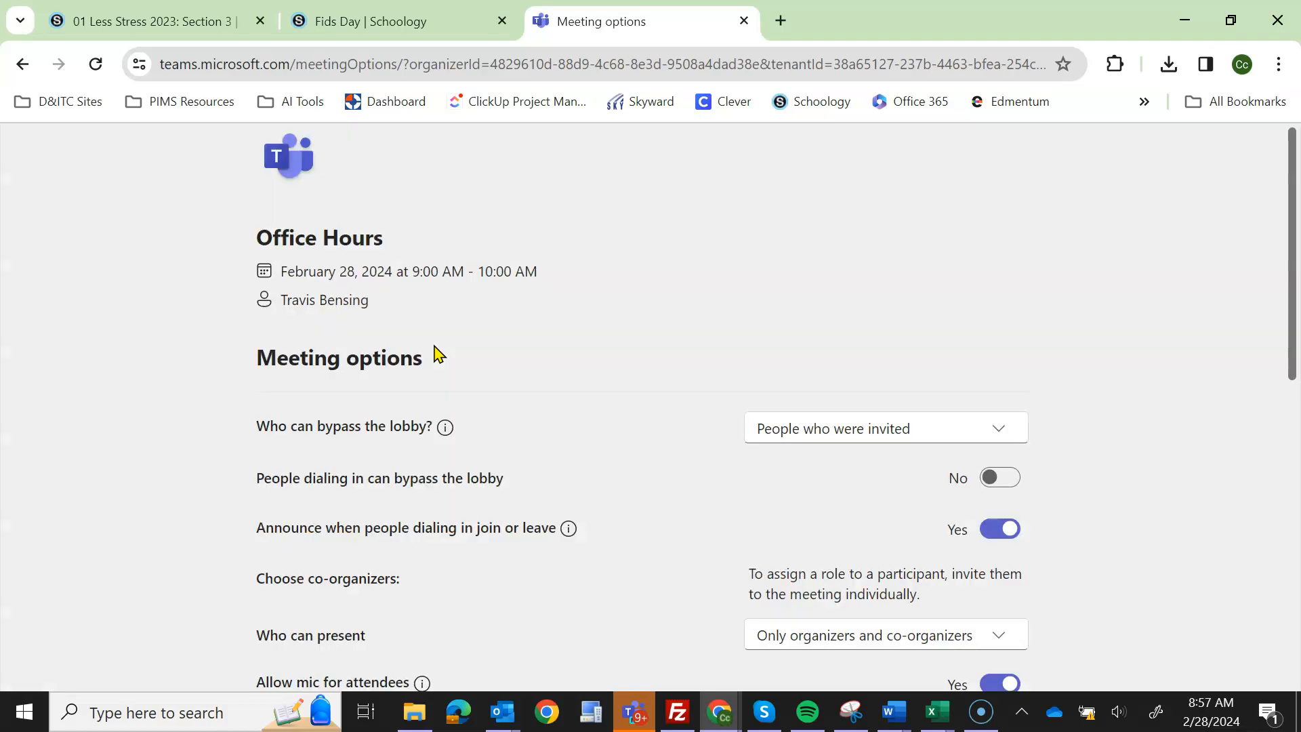
- Set who can bypass the lobby to "People in my org", look over the other meeting options and close the page
scroll(529, 347, "down", 1)
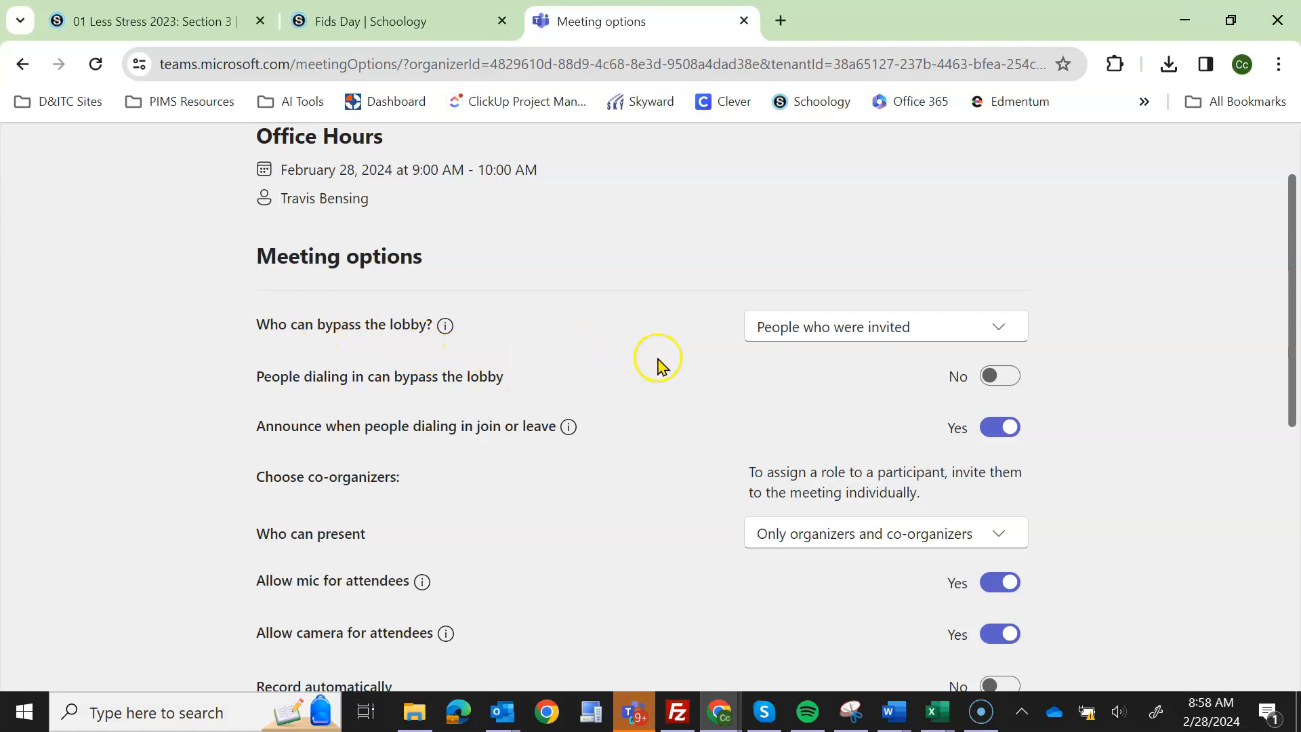
left_click(781, 343)
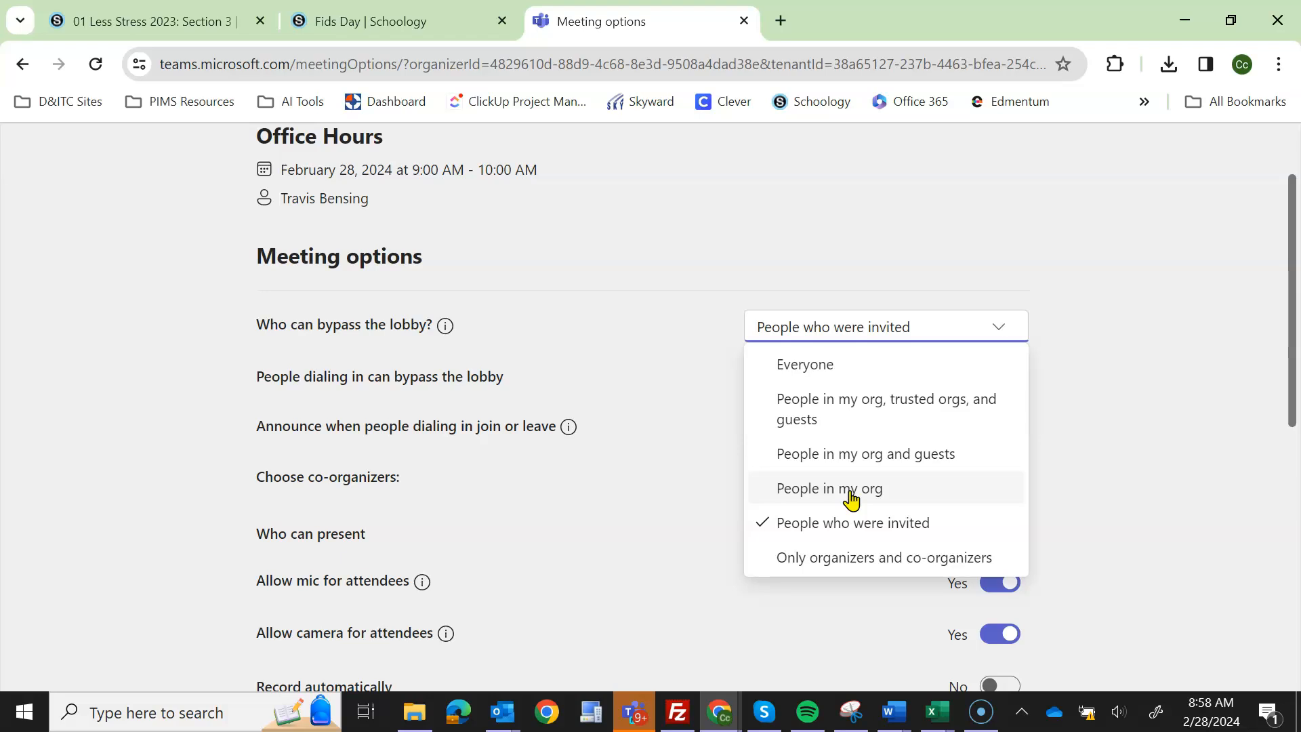
left_click(812, 498)
left_click(833, 370)
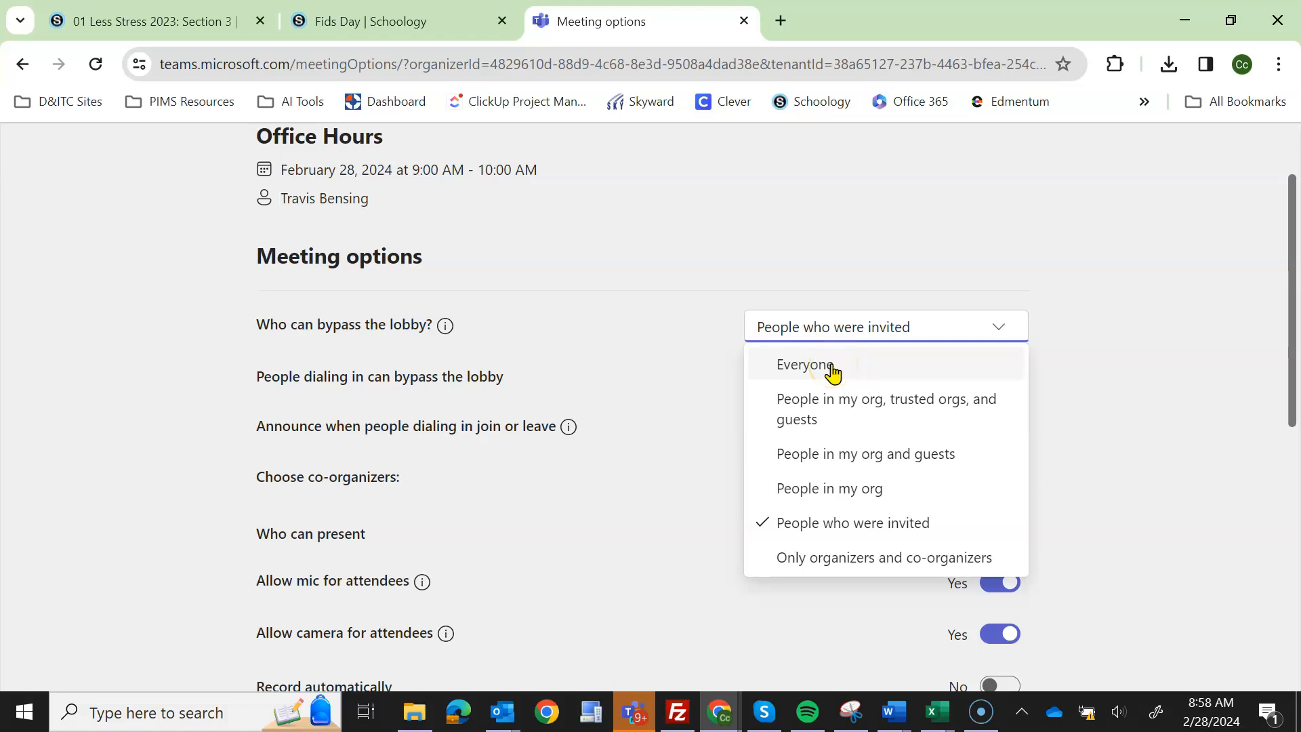
left_click(849, 489)
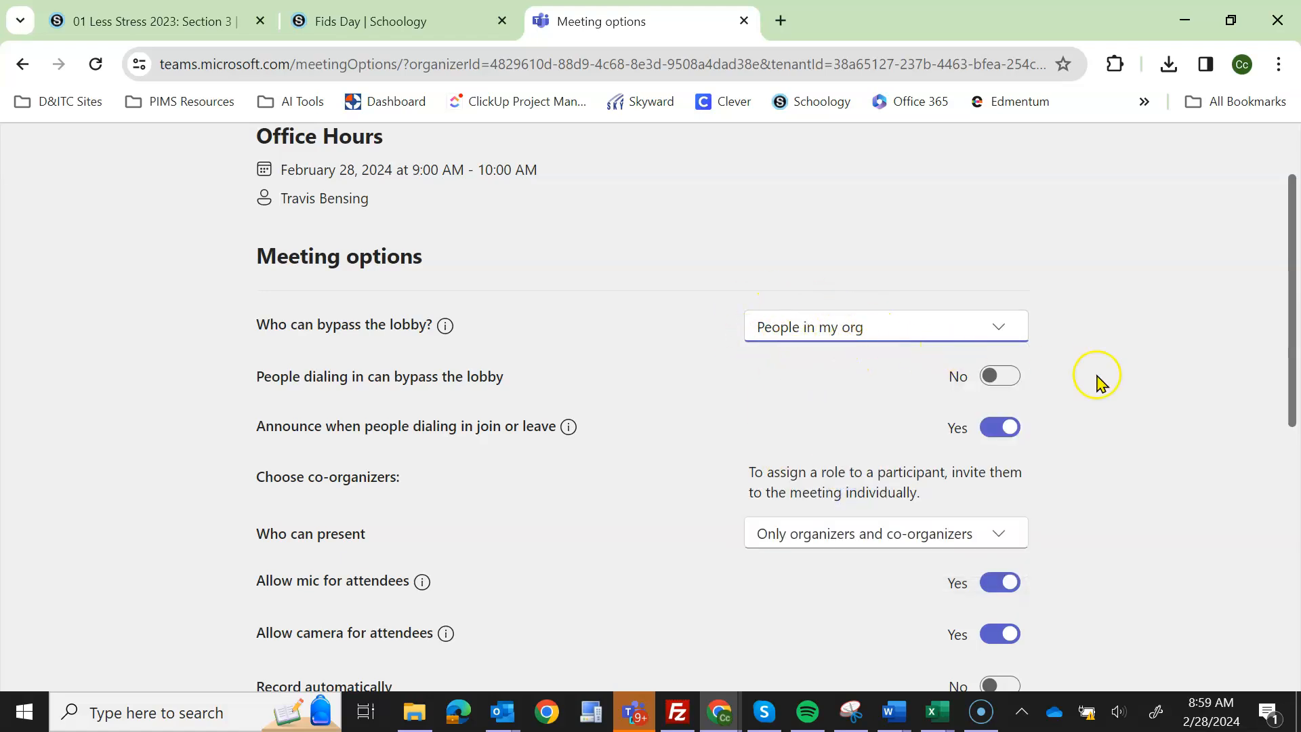
scroll(1218, 400, "down", 3)
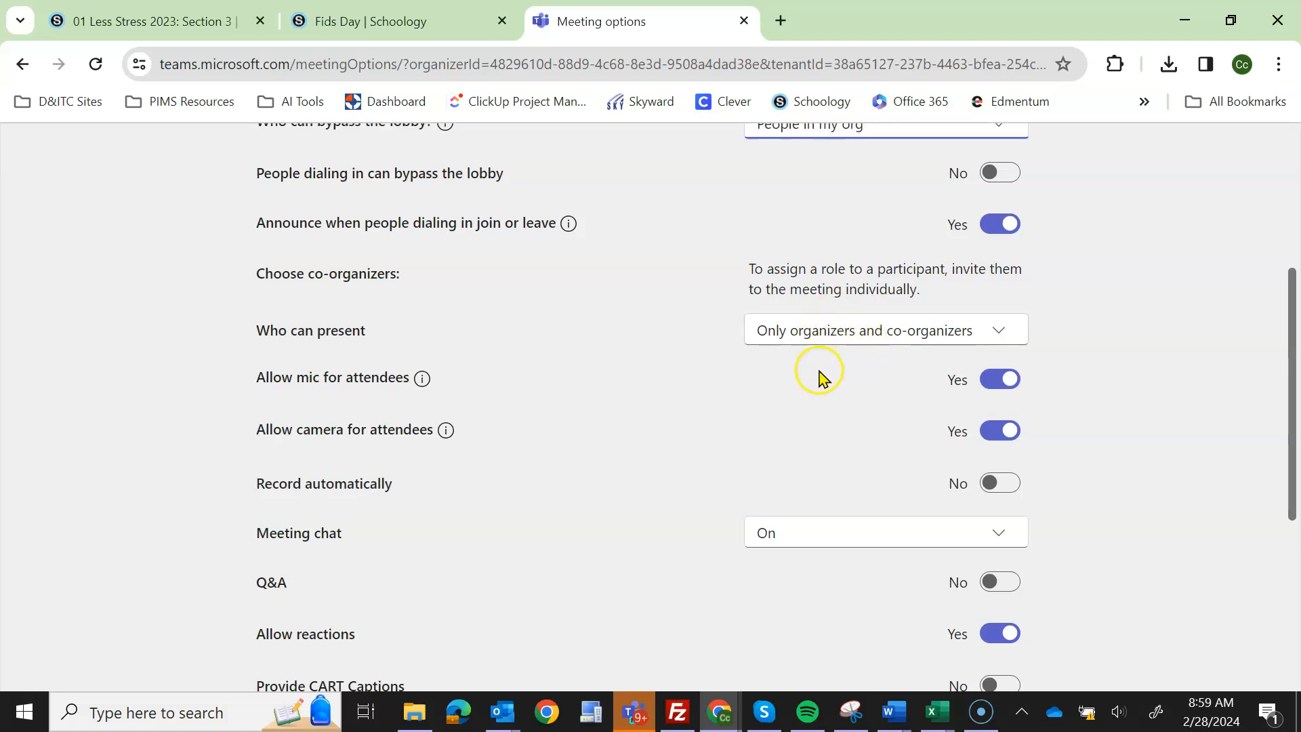
scroll(630, 455, "up", 5)
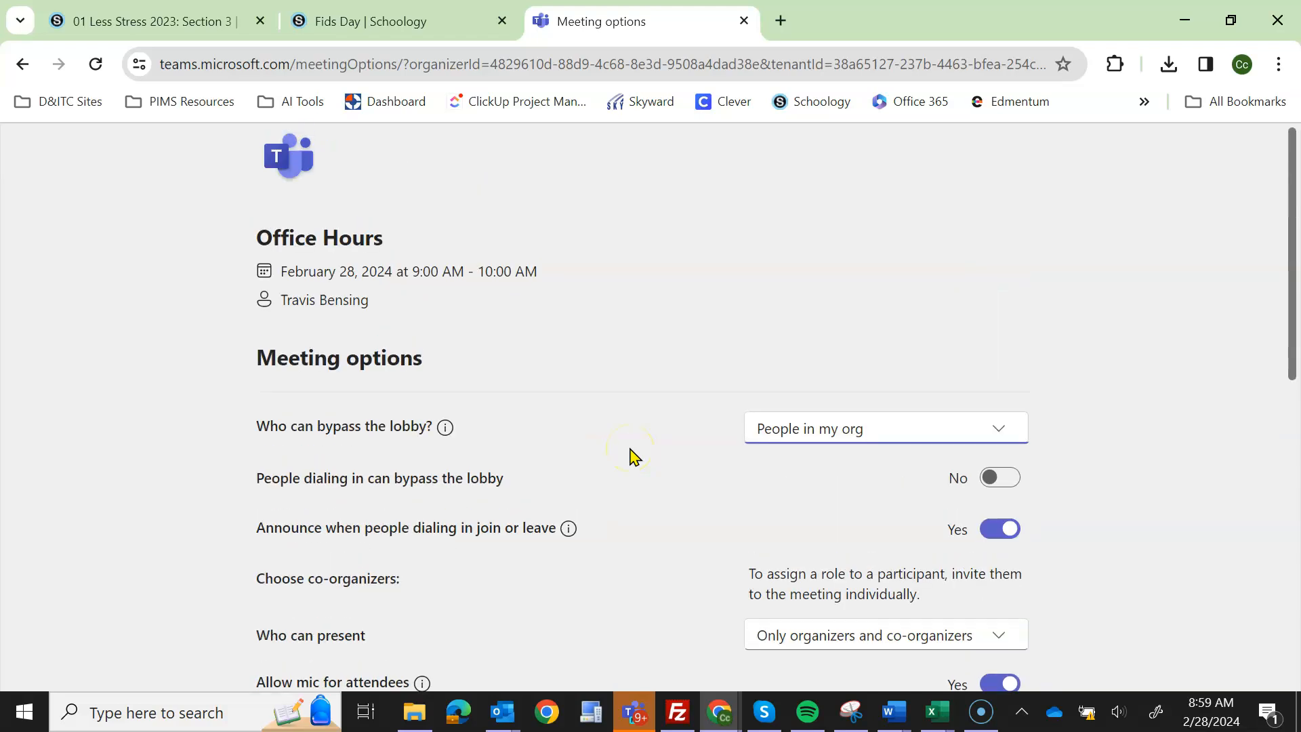
left_click(744, 21)
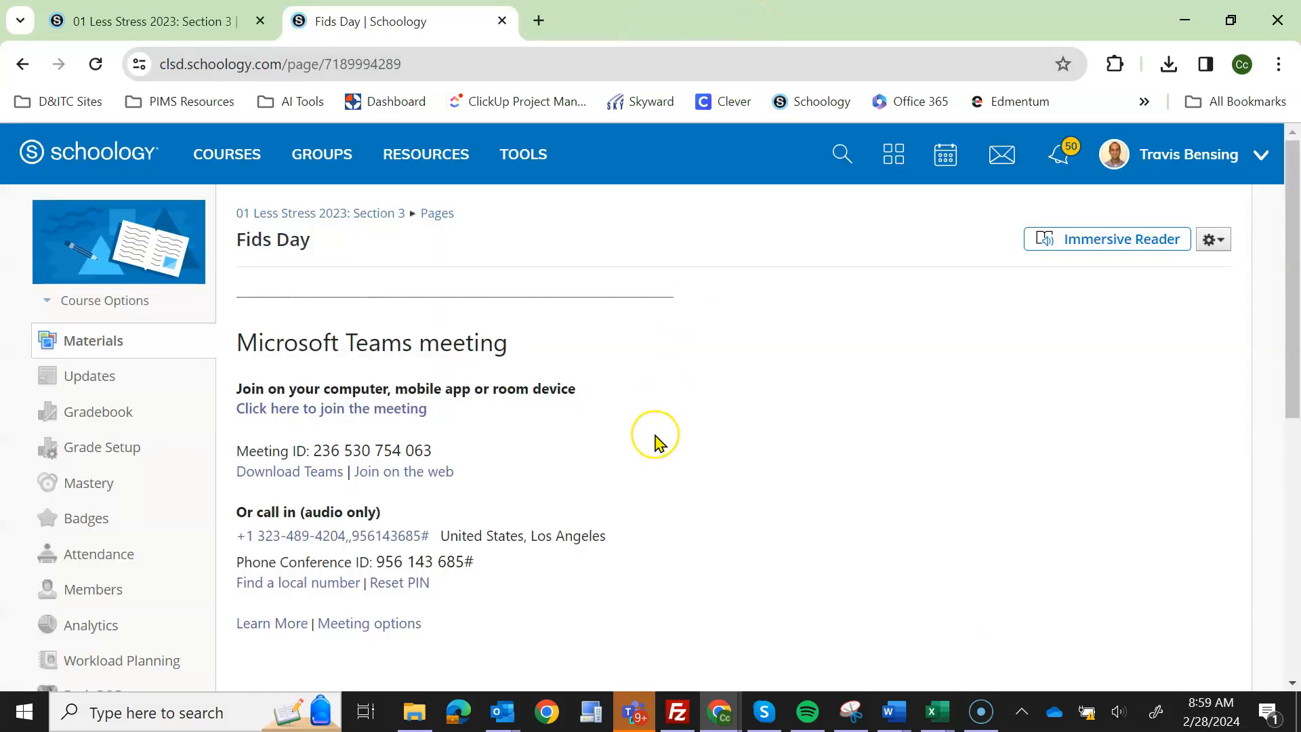
- From the course materials, start copying the Fids Day page to another course and choose "01 Less Stress 2023: Period 2" as the destination
left_click(182, 340)
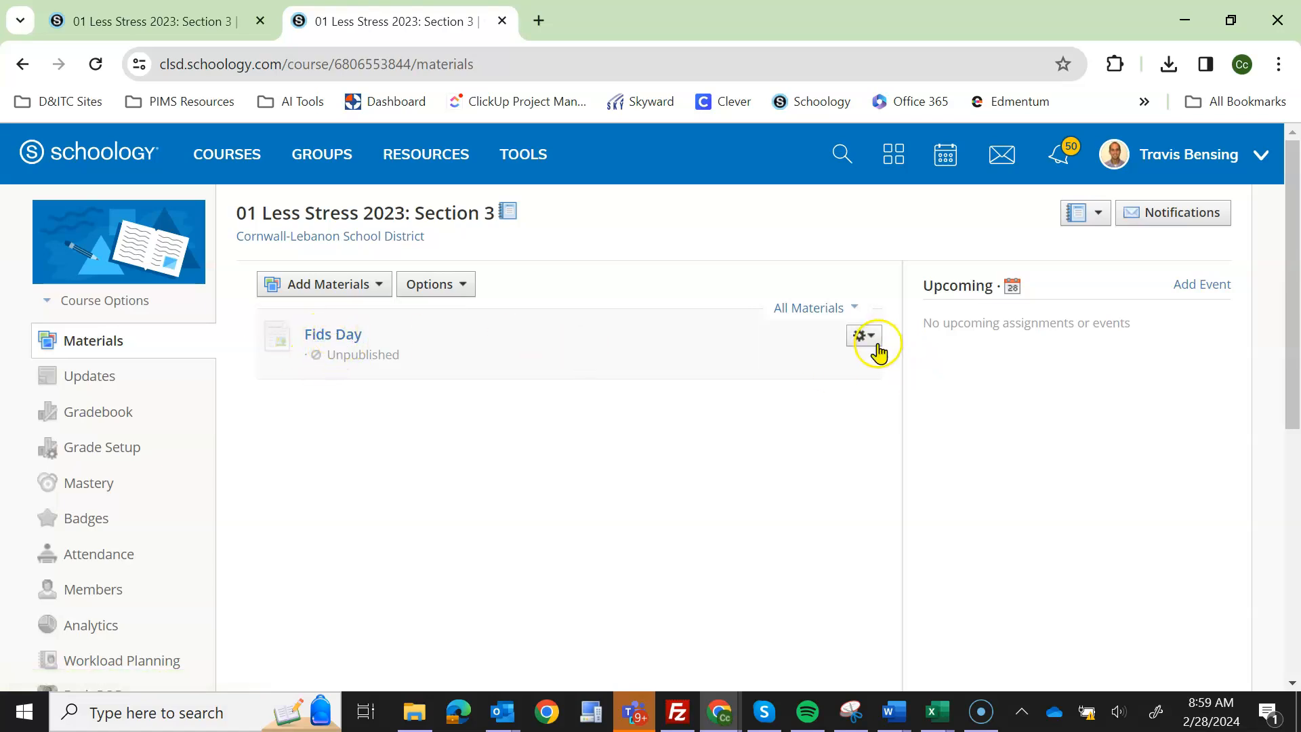
left_click(860, 337)
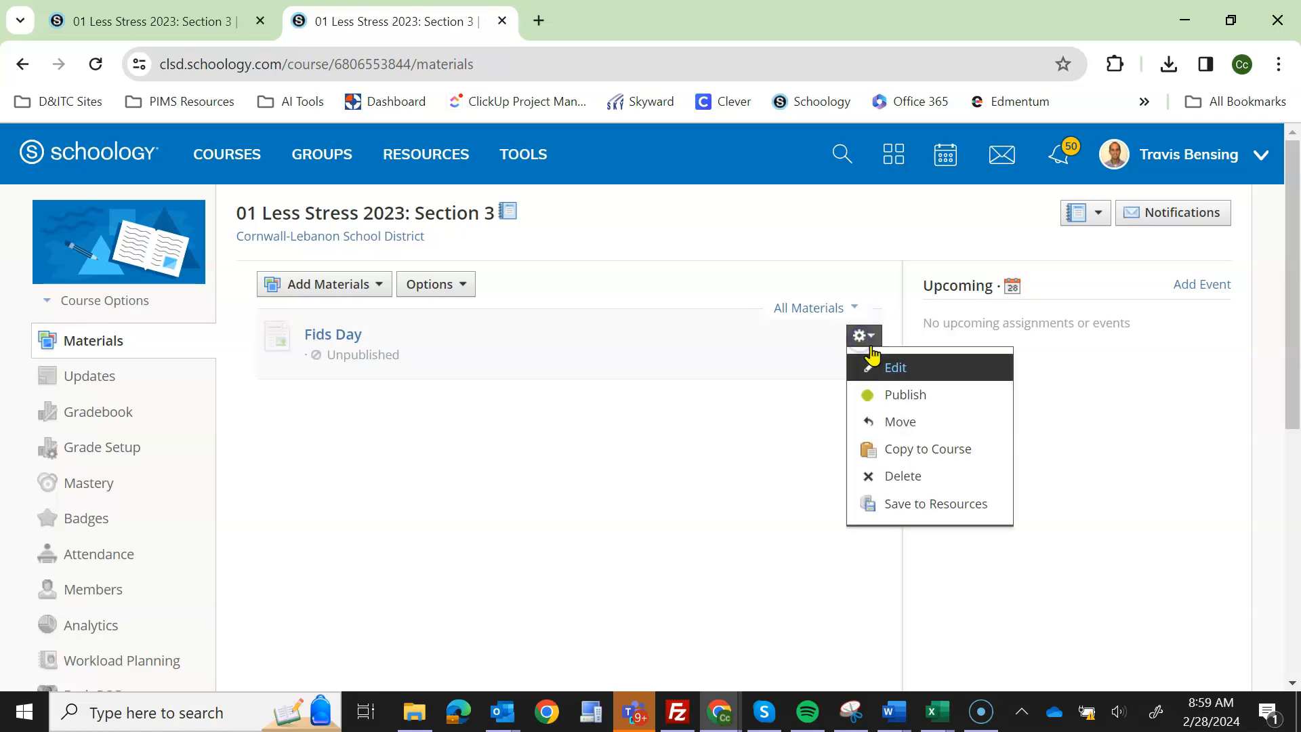
left_click(940, 450)
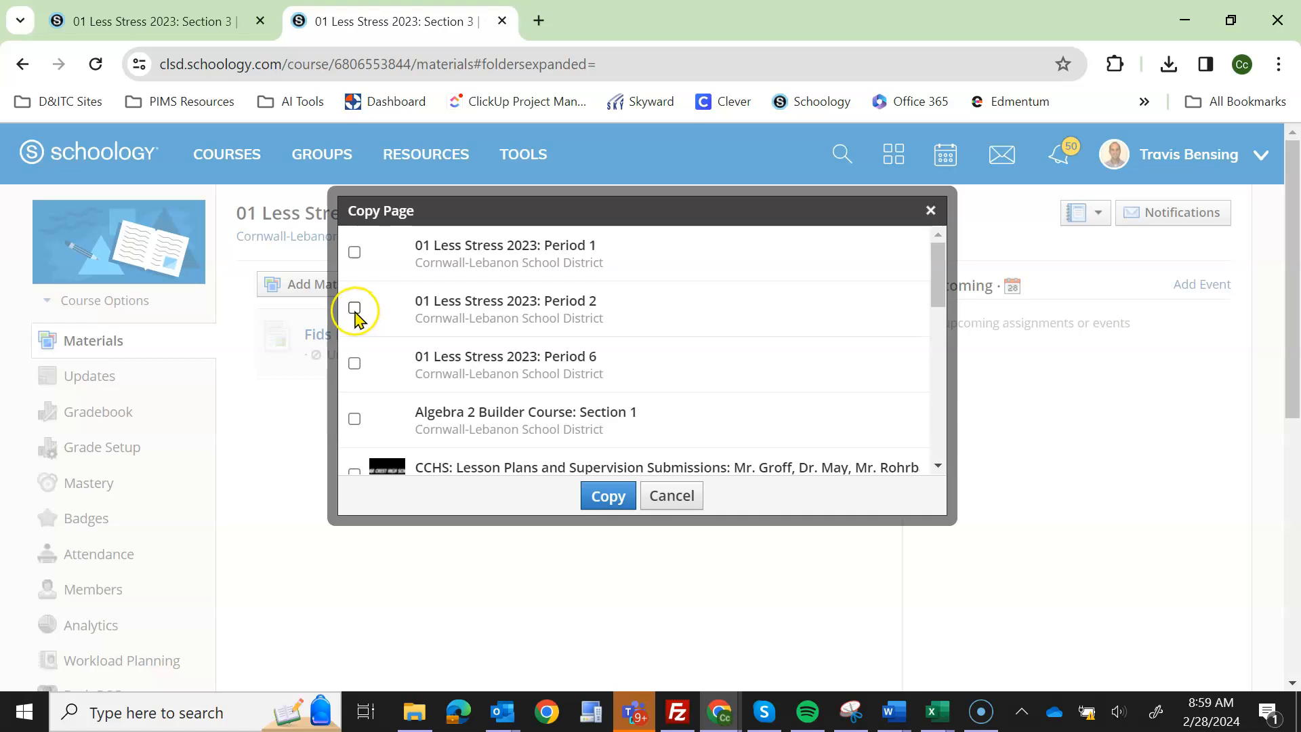
left_click(354, 308)
left_click(609, 509)
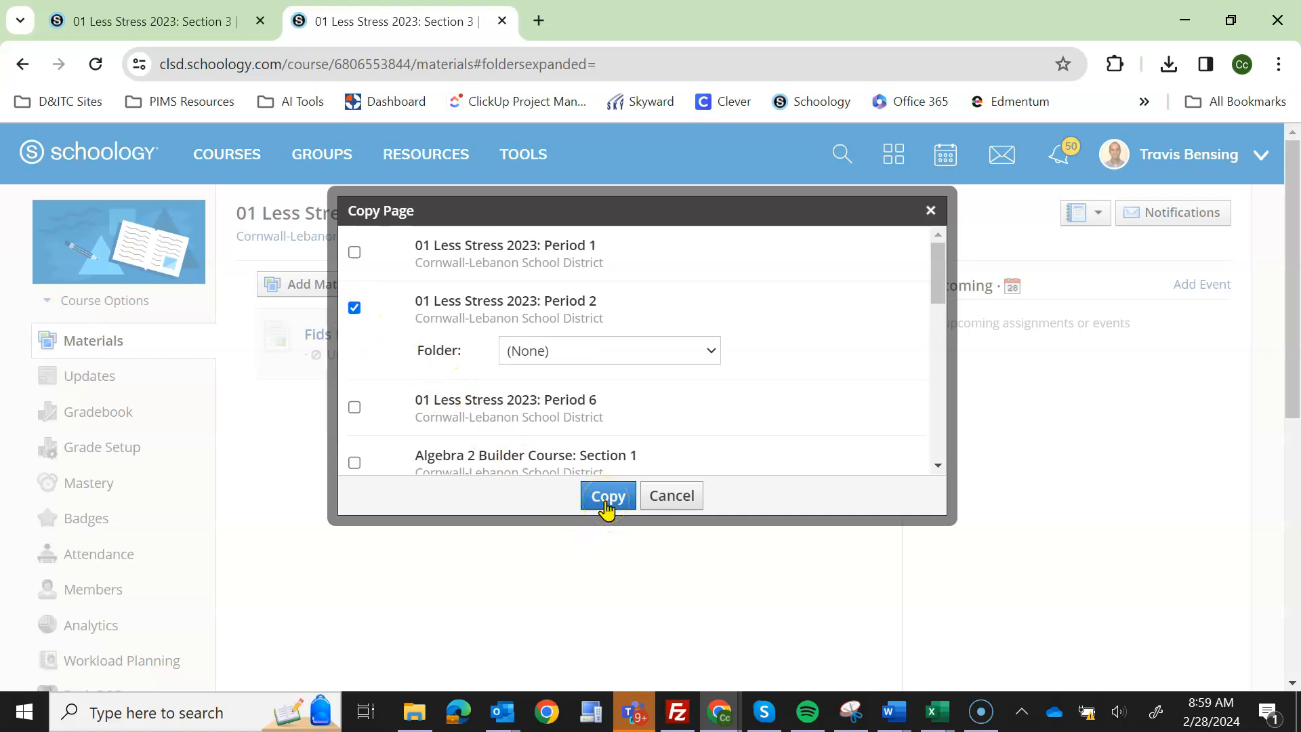
left_click(699, 498)
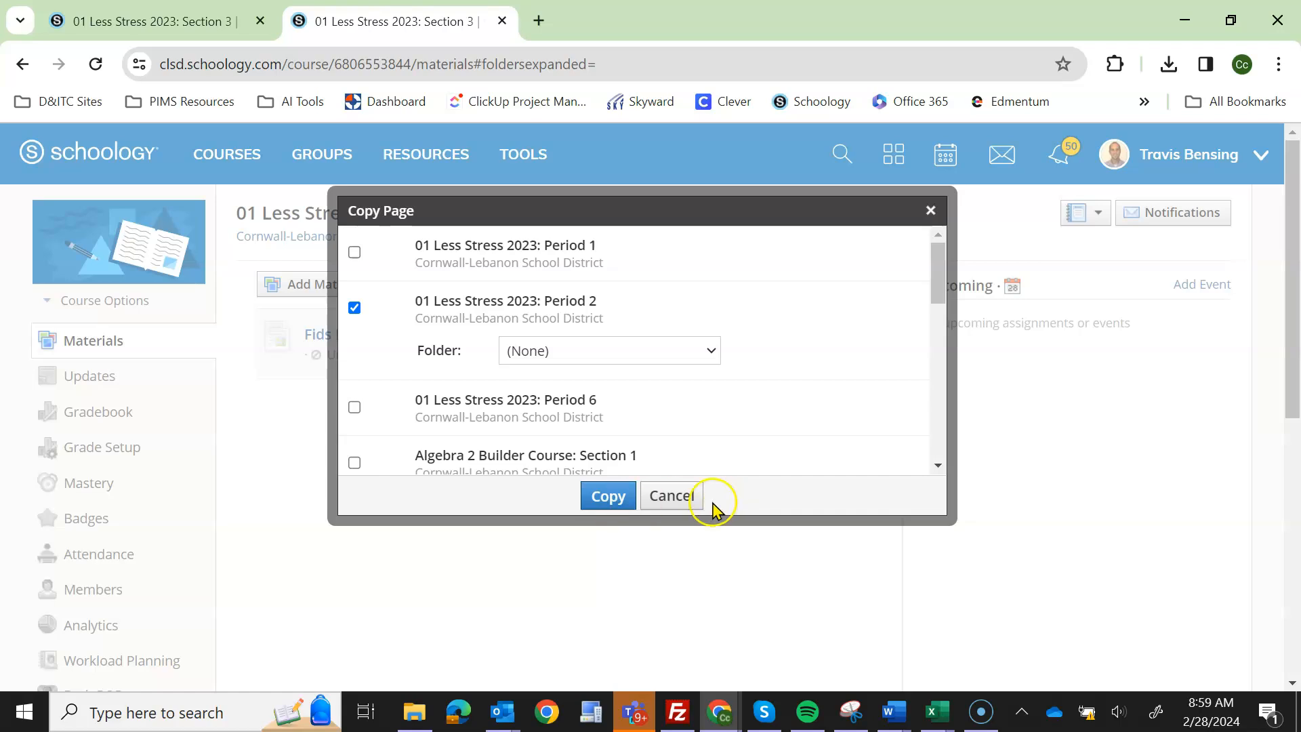